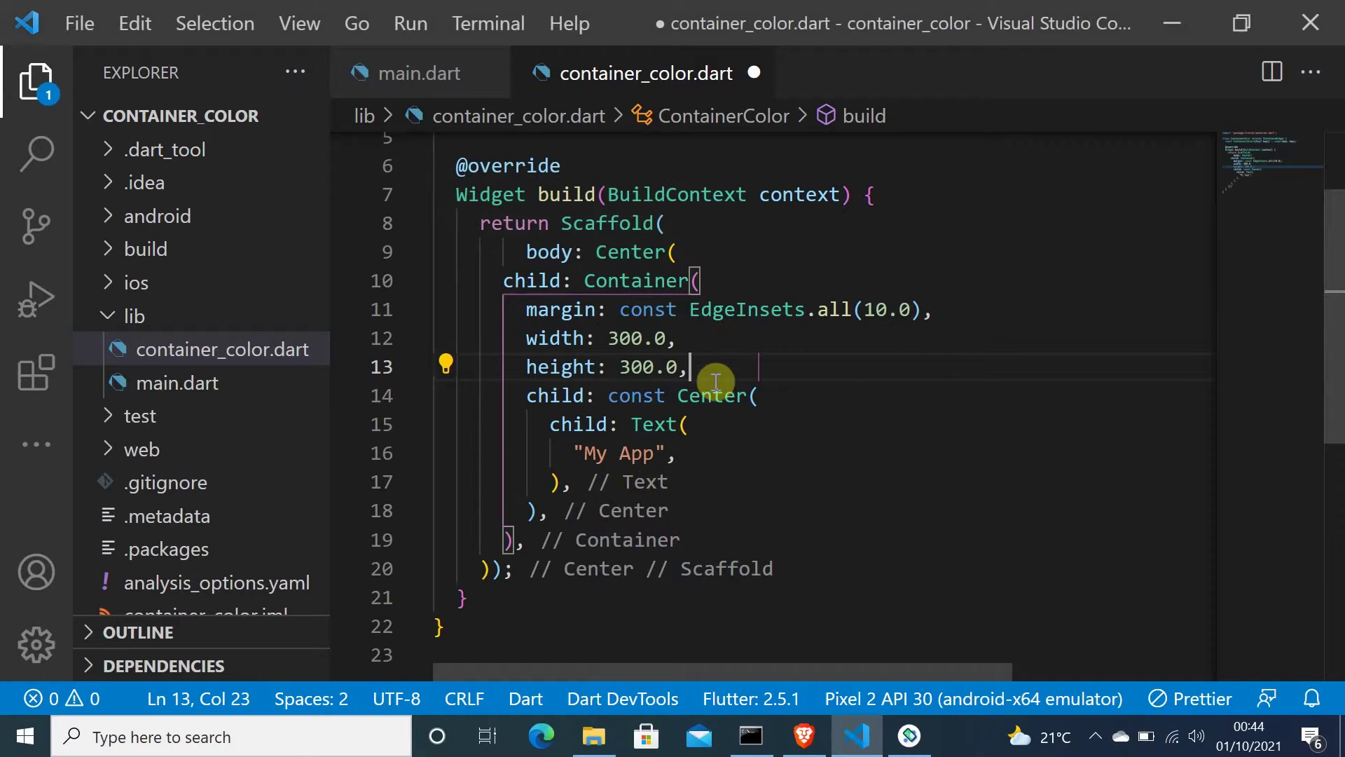
Add color: Colors.amberAccent to the Container via autocomplete and save container_color.dart
key(Return)
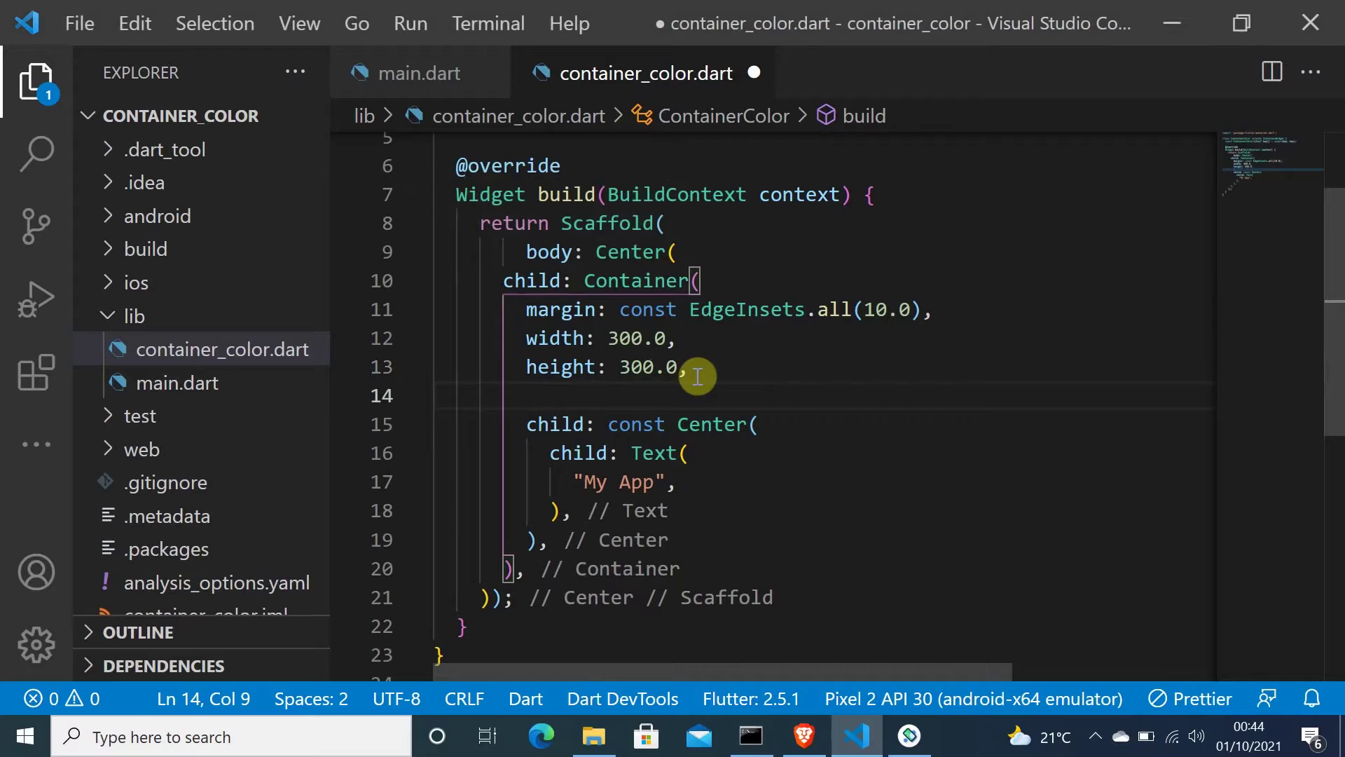
text(color: ,)
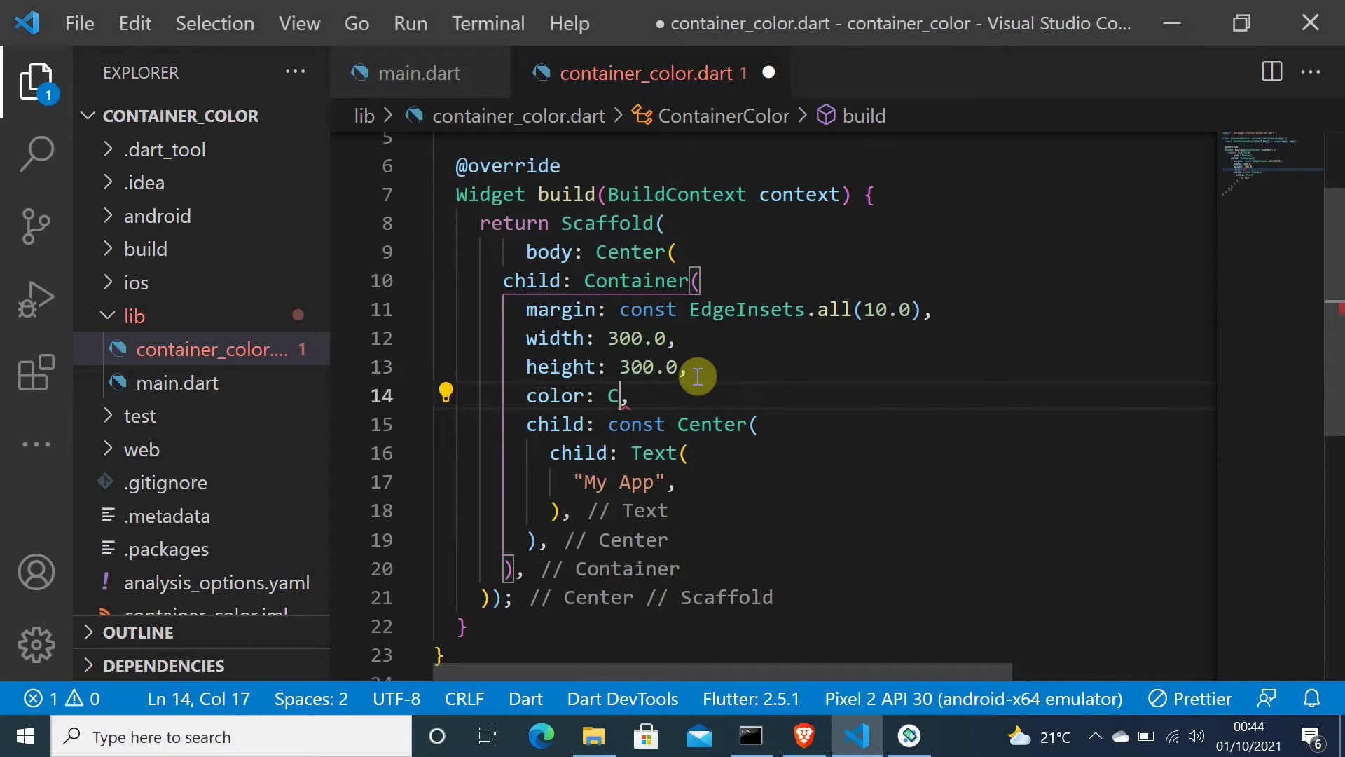
text(rs)
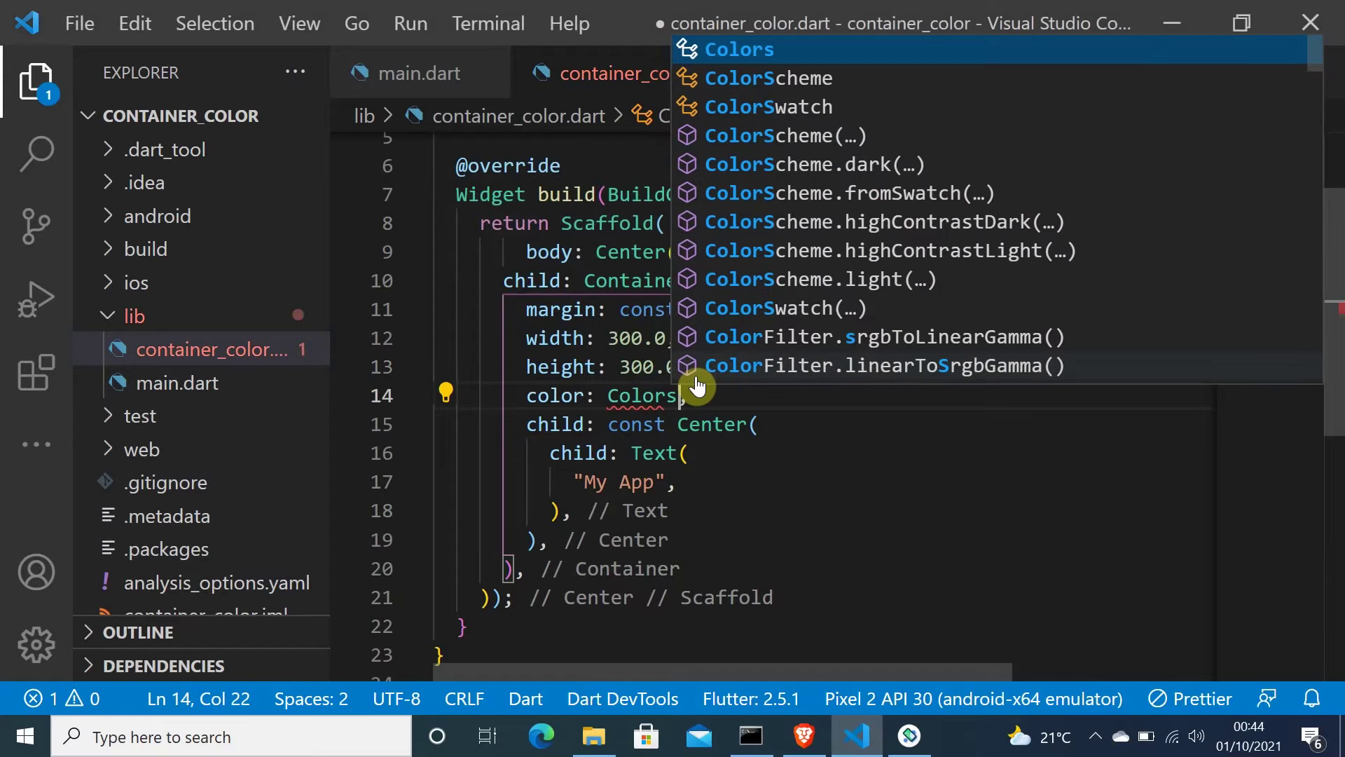
text(.)
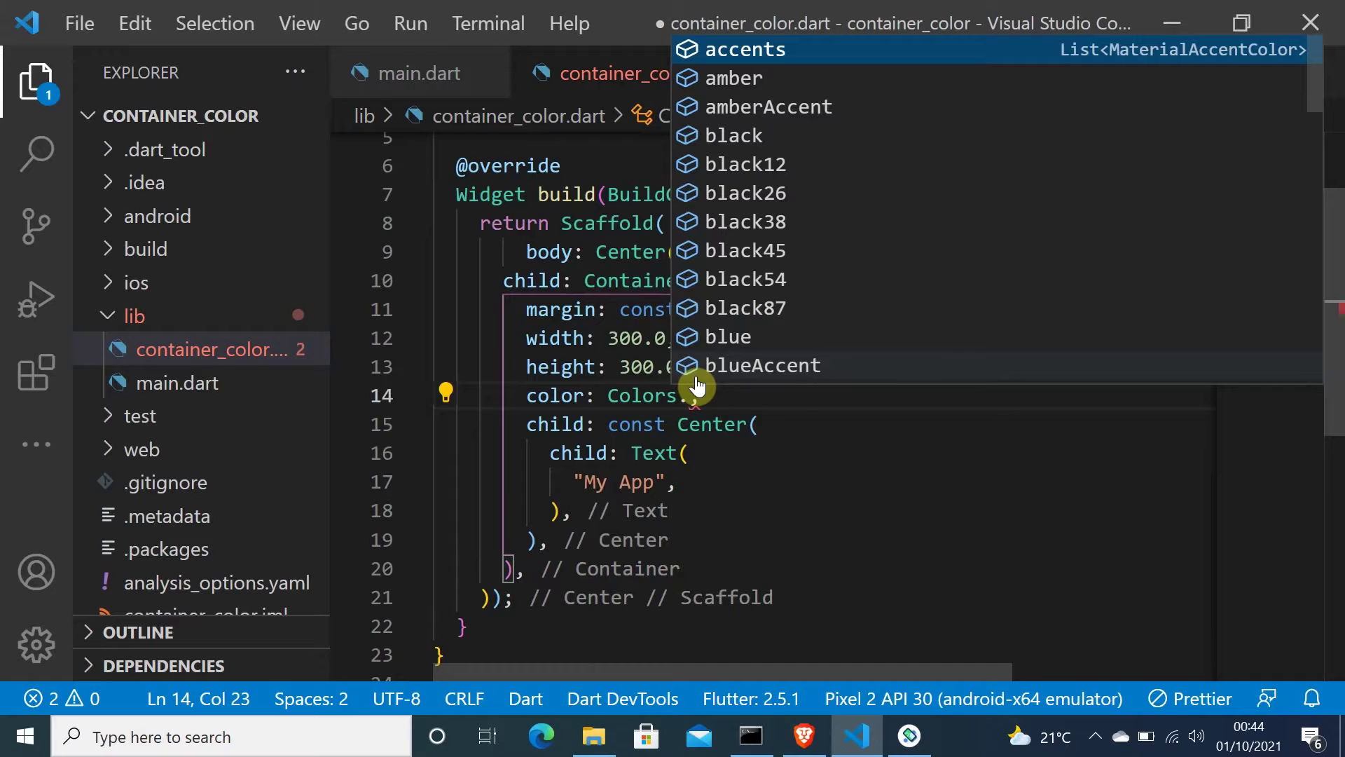
key(Down)
key(Down)
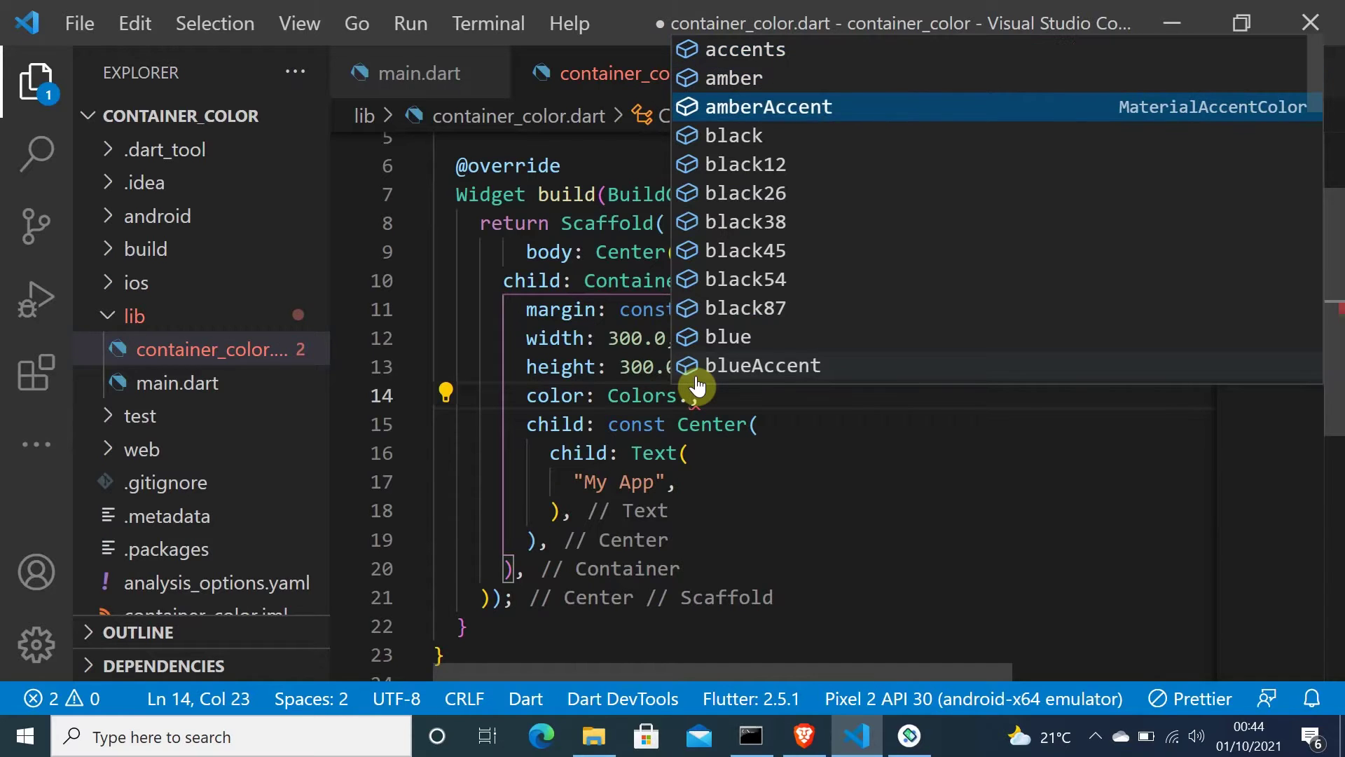
key(Return)
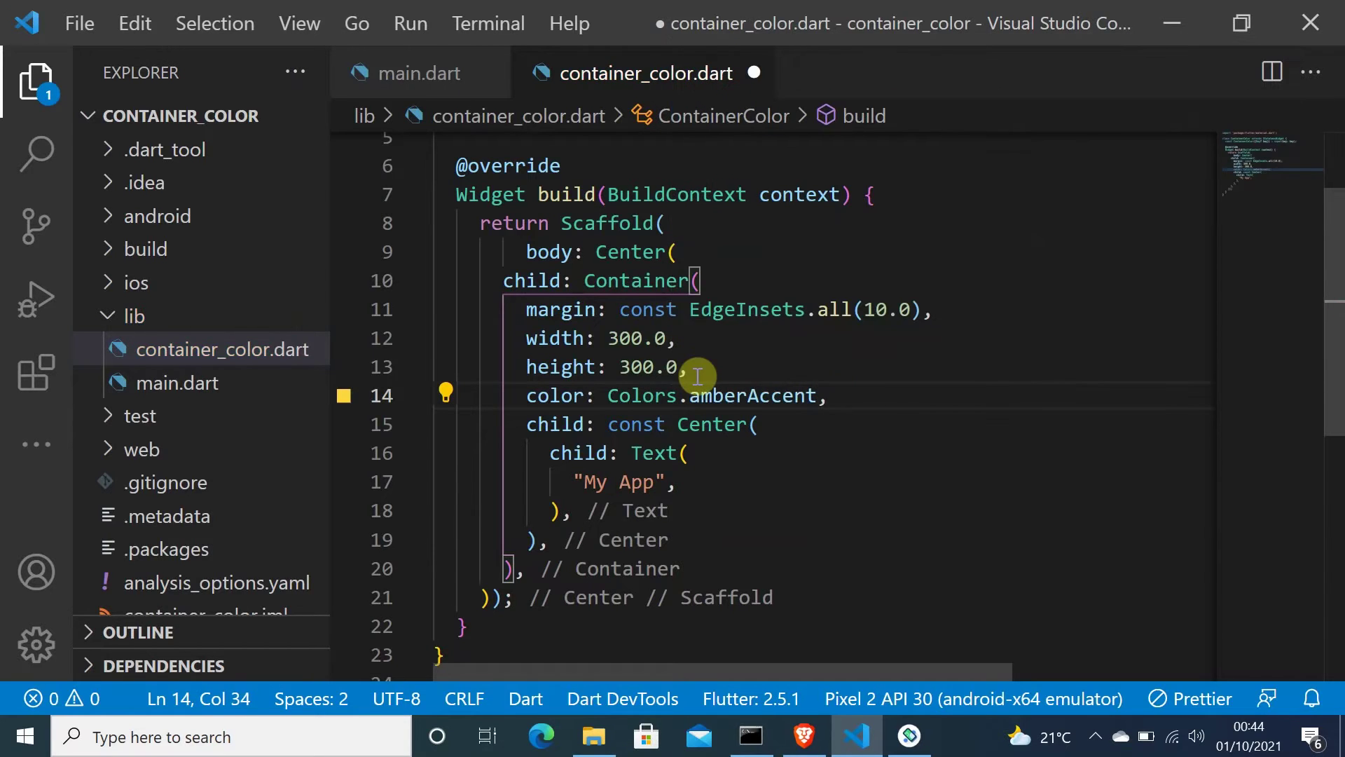
key(ctrl+s)
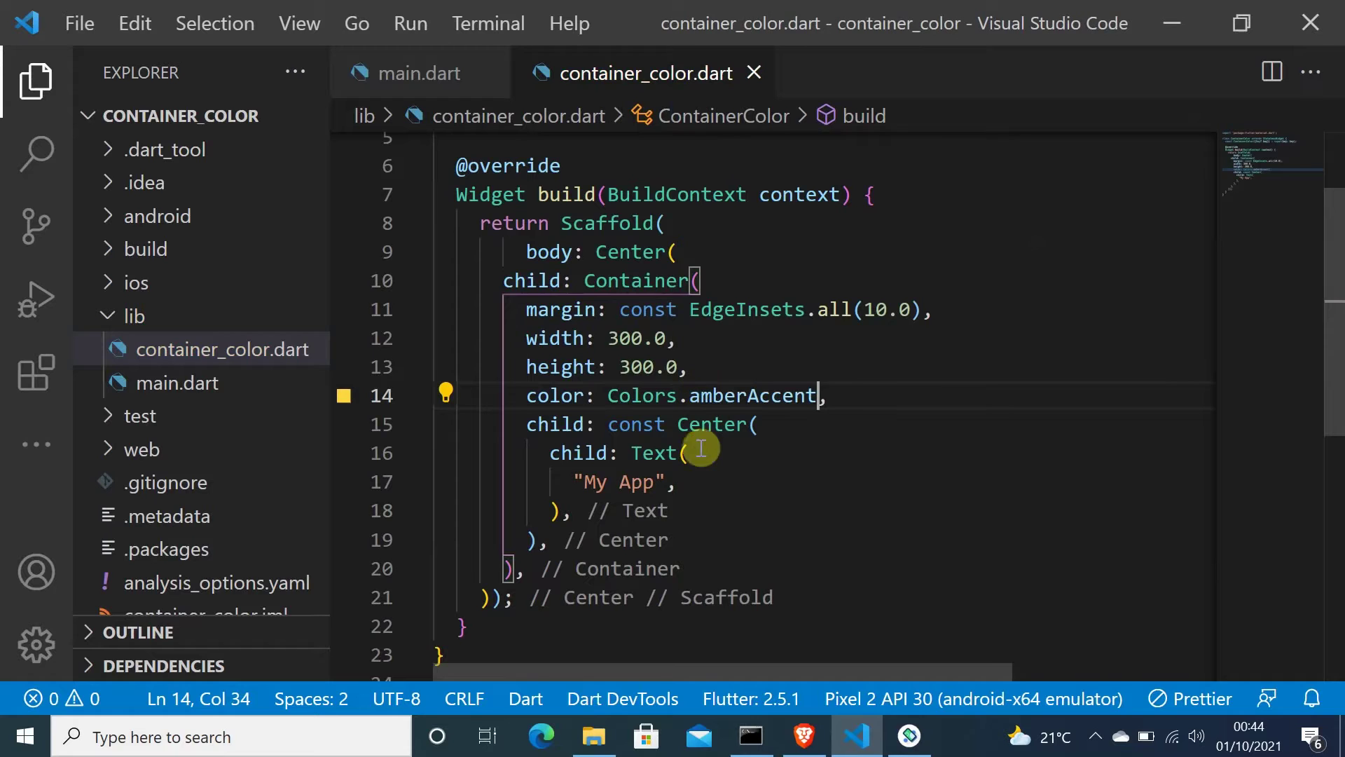
Let the flutter run -v build finish in Command Prompt, then minimize it to view the emulator
click(750, 736)
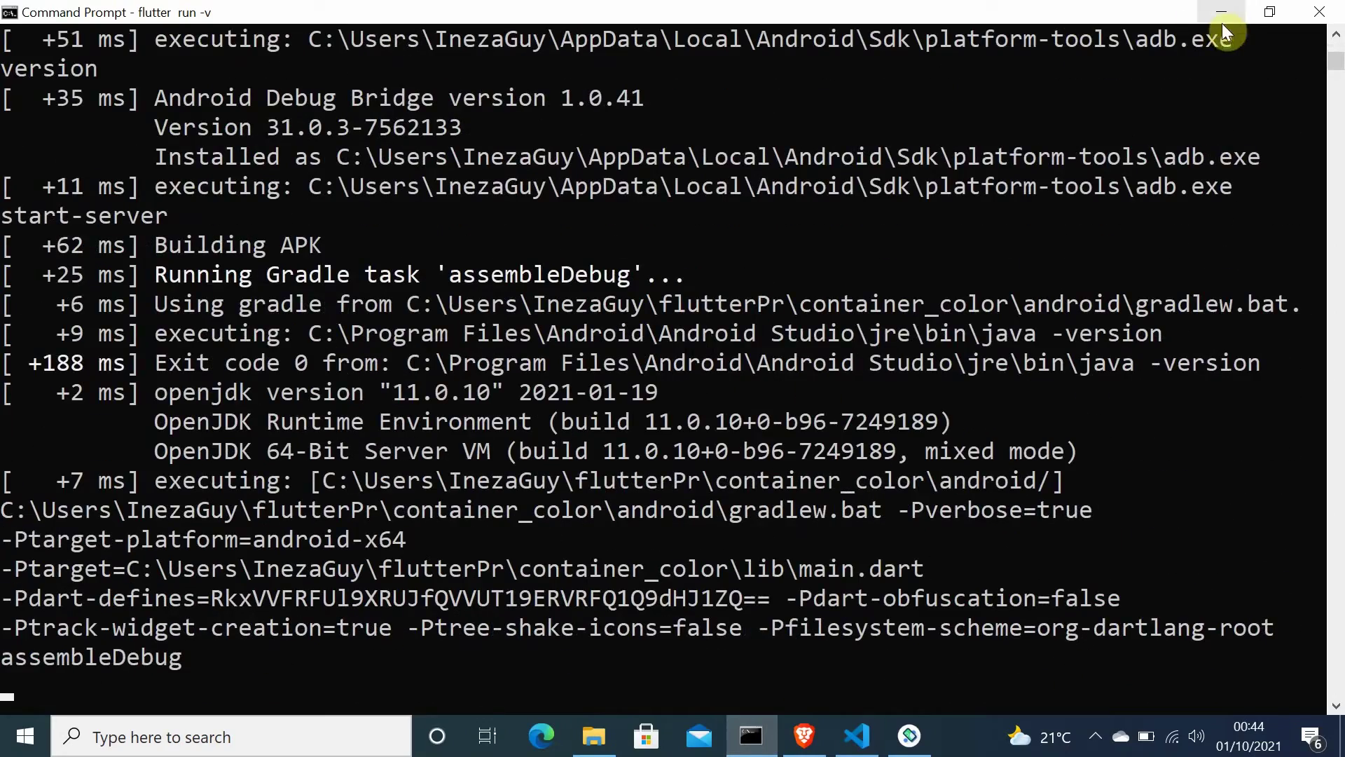
click(1220, 13)
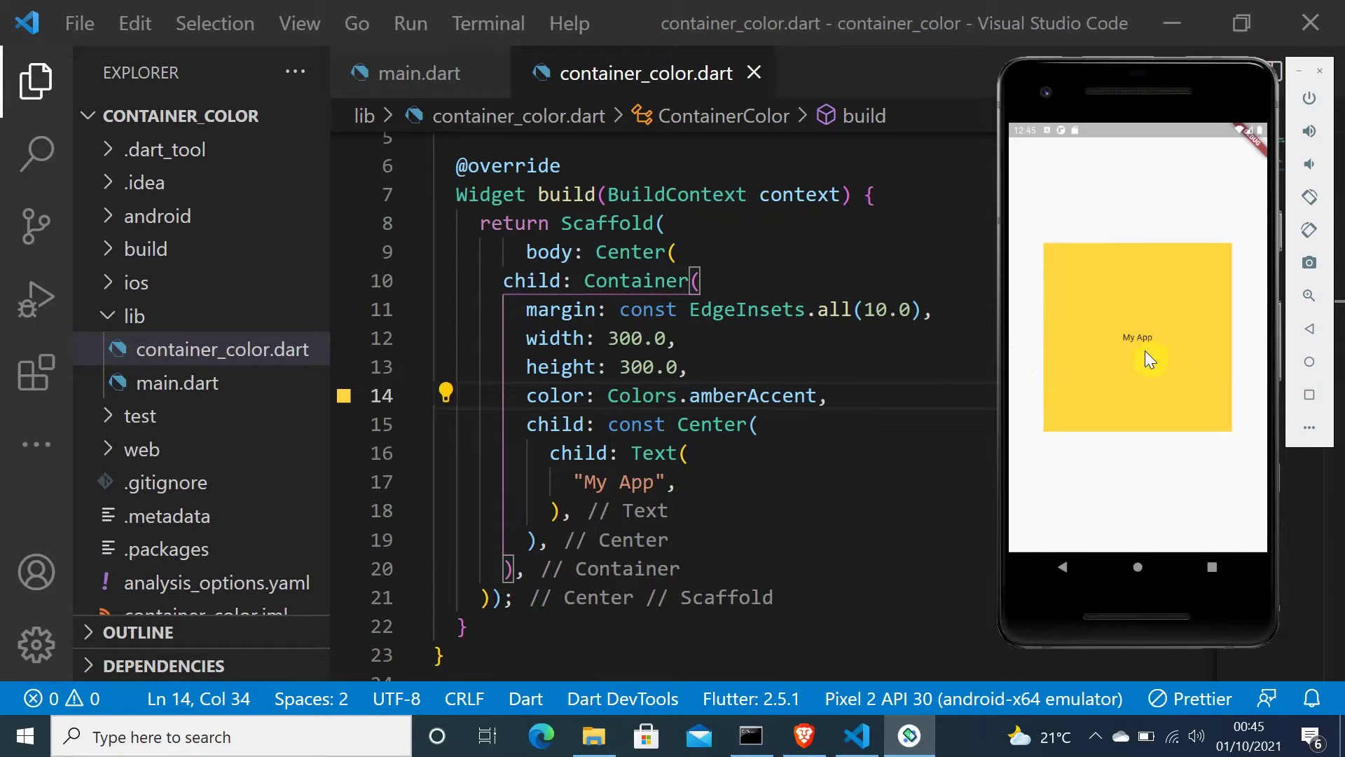
Add style: TextStyle(color: Color(value)) to the 'My App' Text using autocomplete suggestions
click(690, 488)
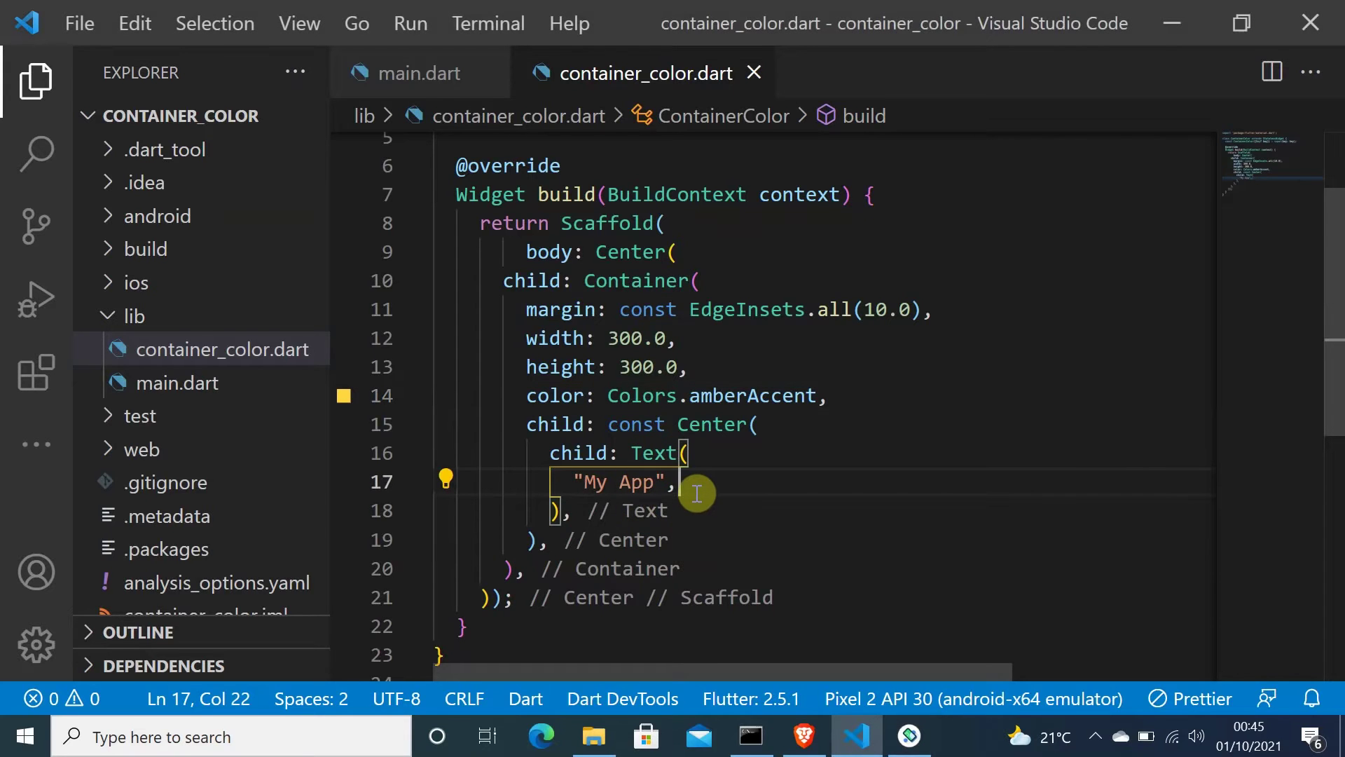
key(Return)
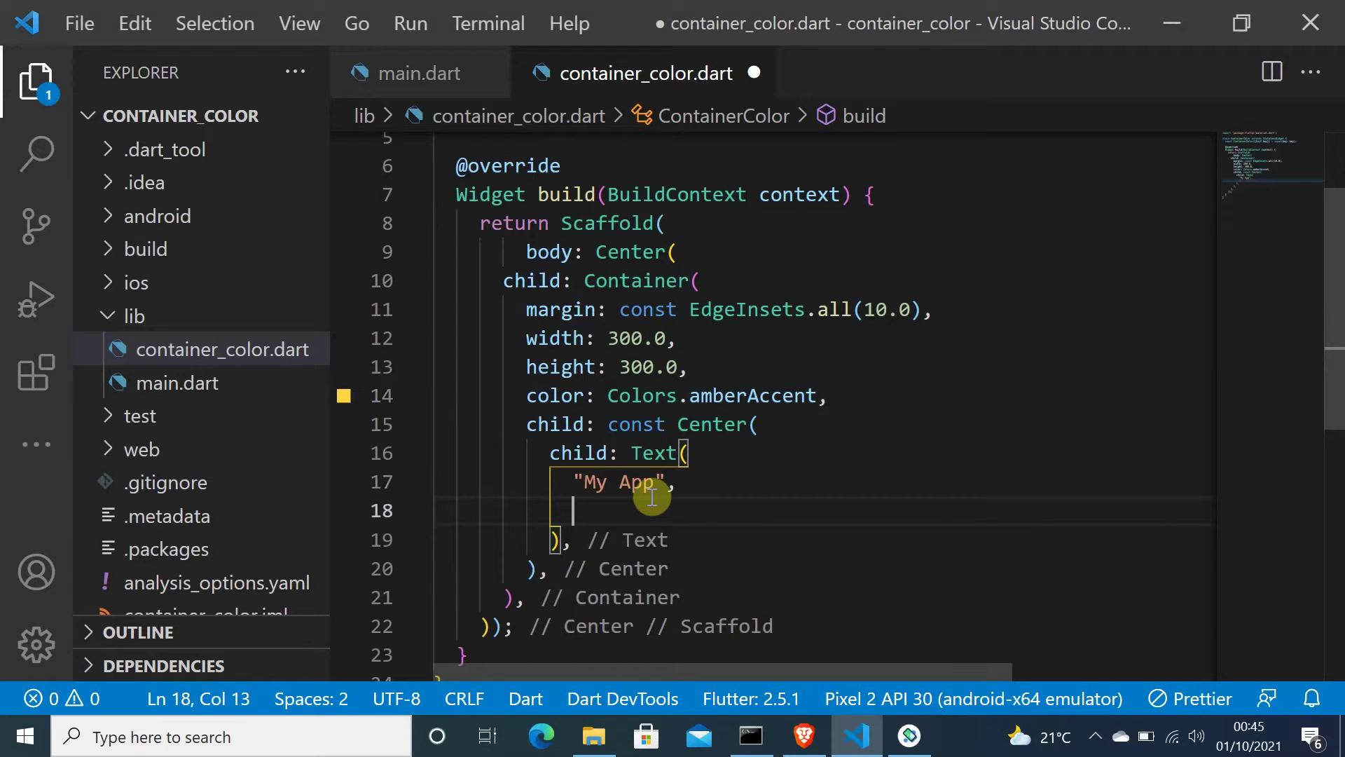
text(sty)
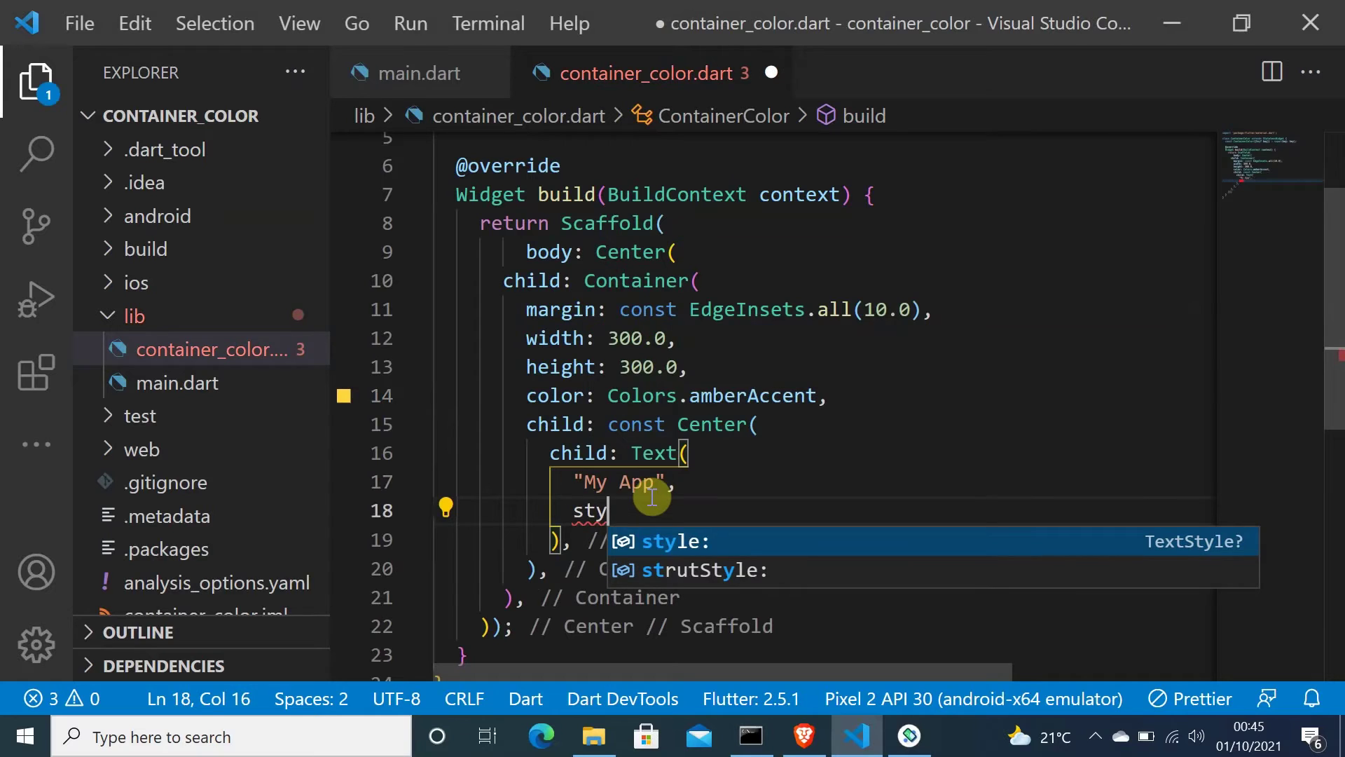
key(Return)
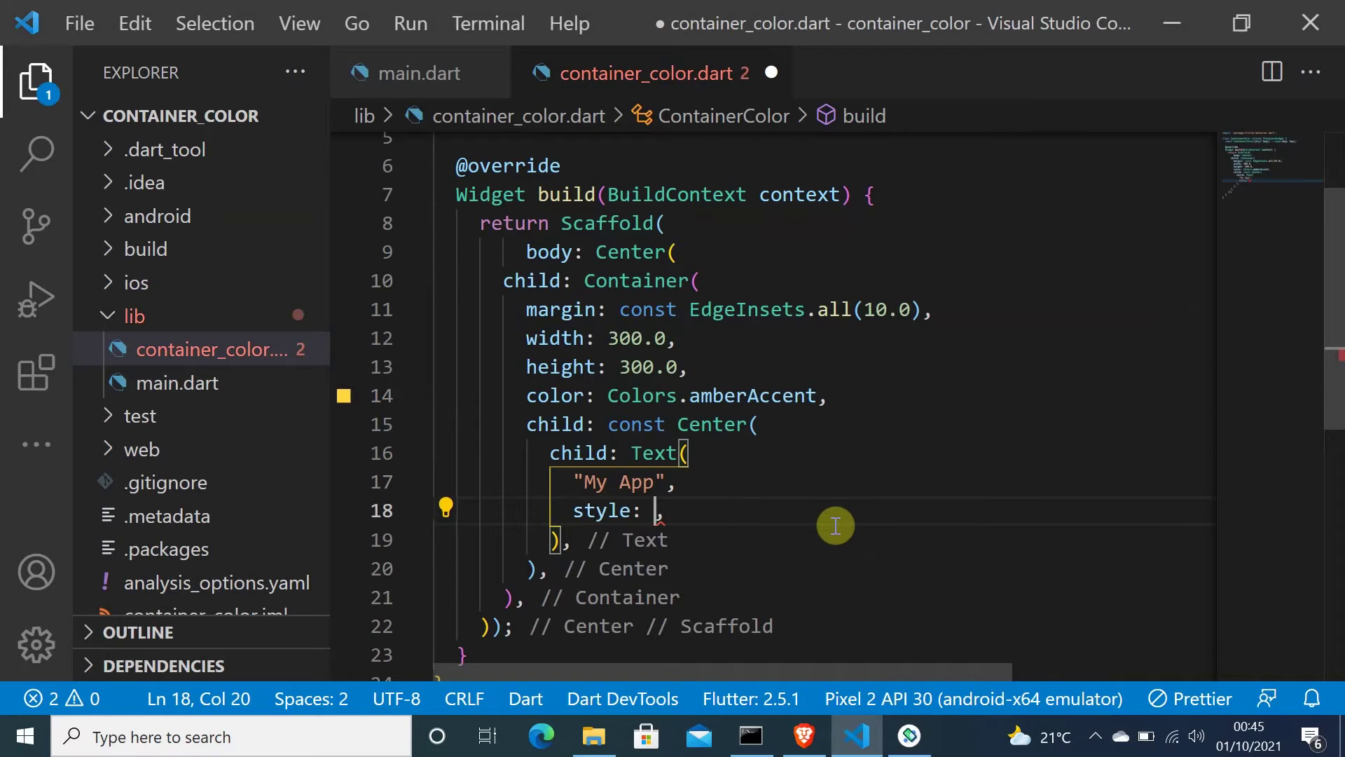
text(Text)
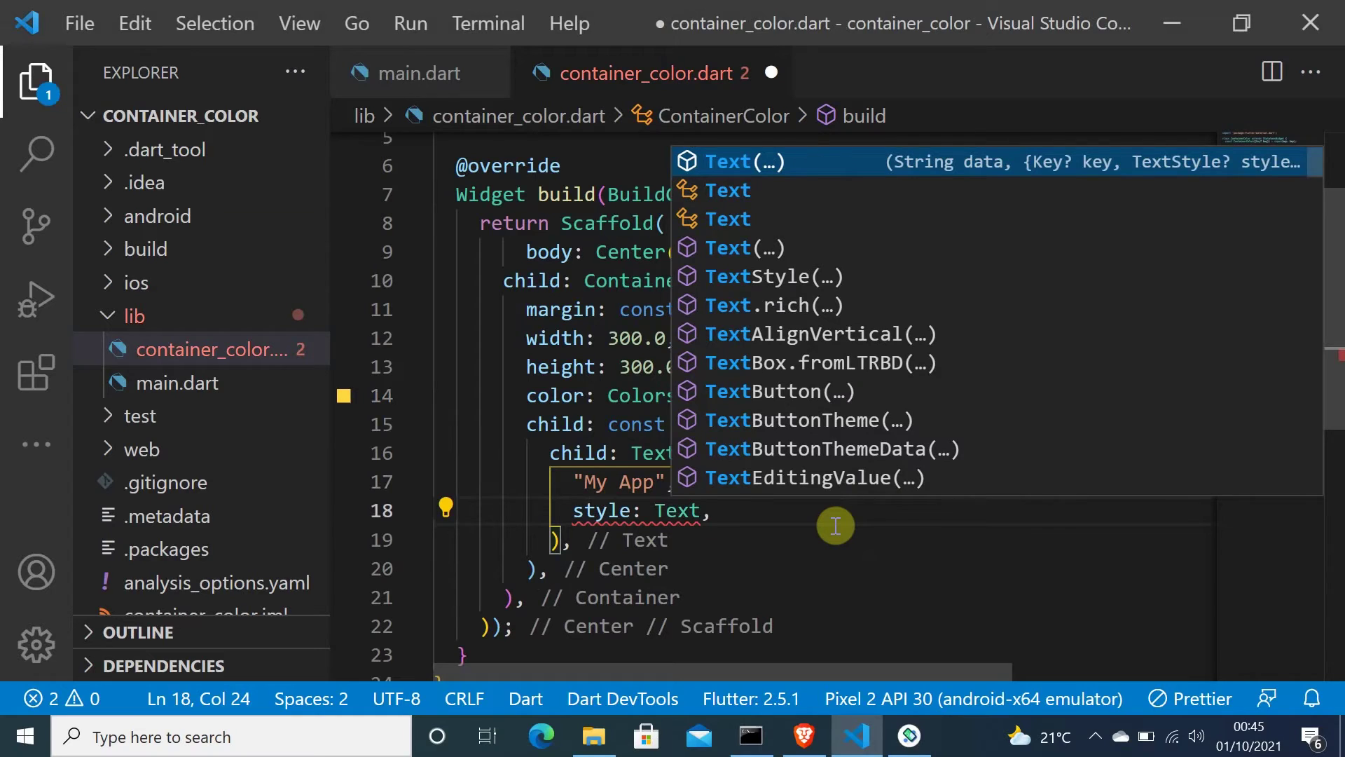
text(S)
key(Return)
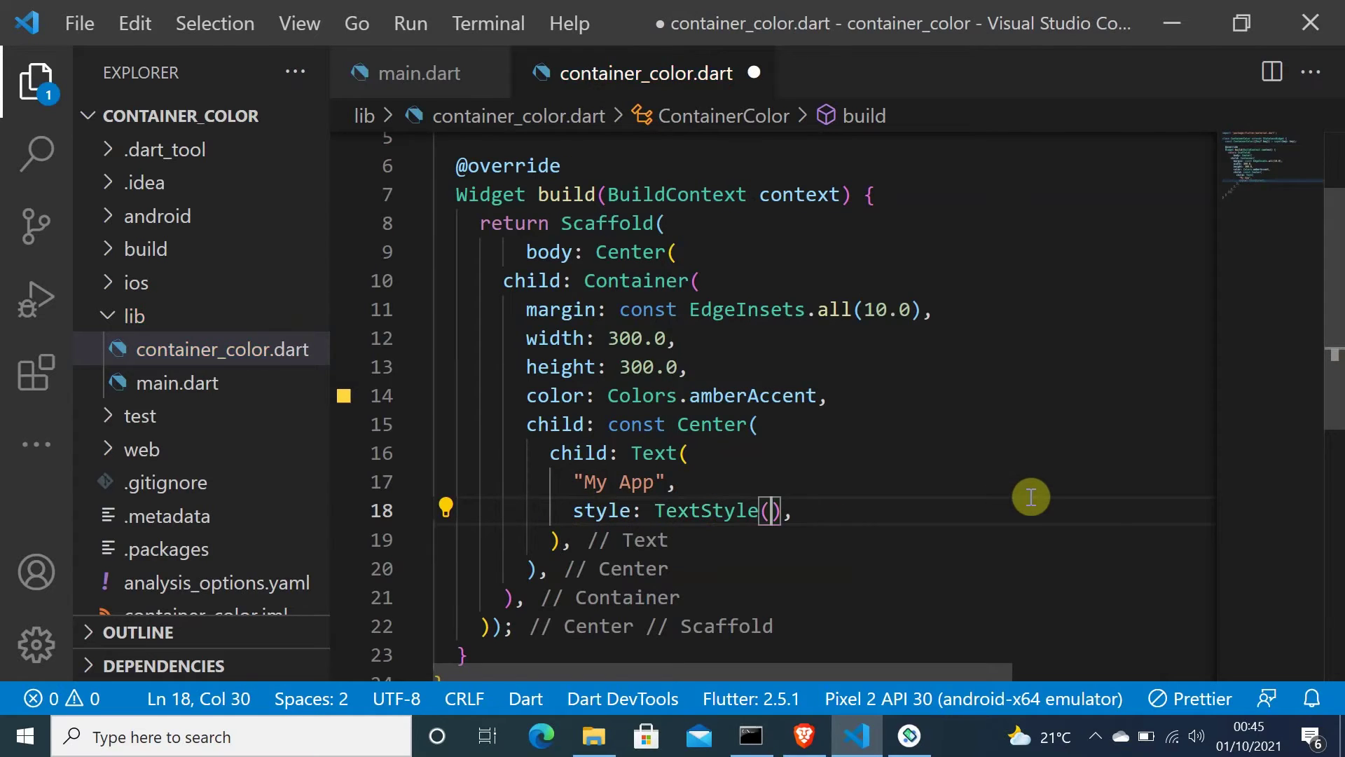
text(co)
key(Return)
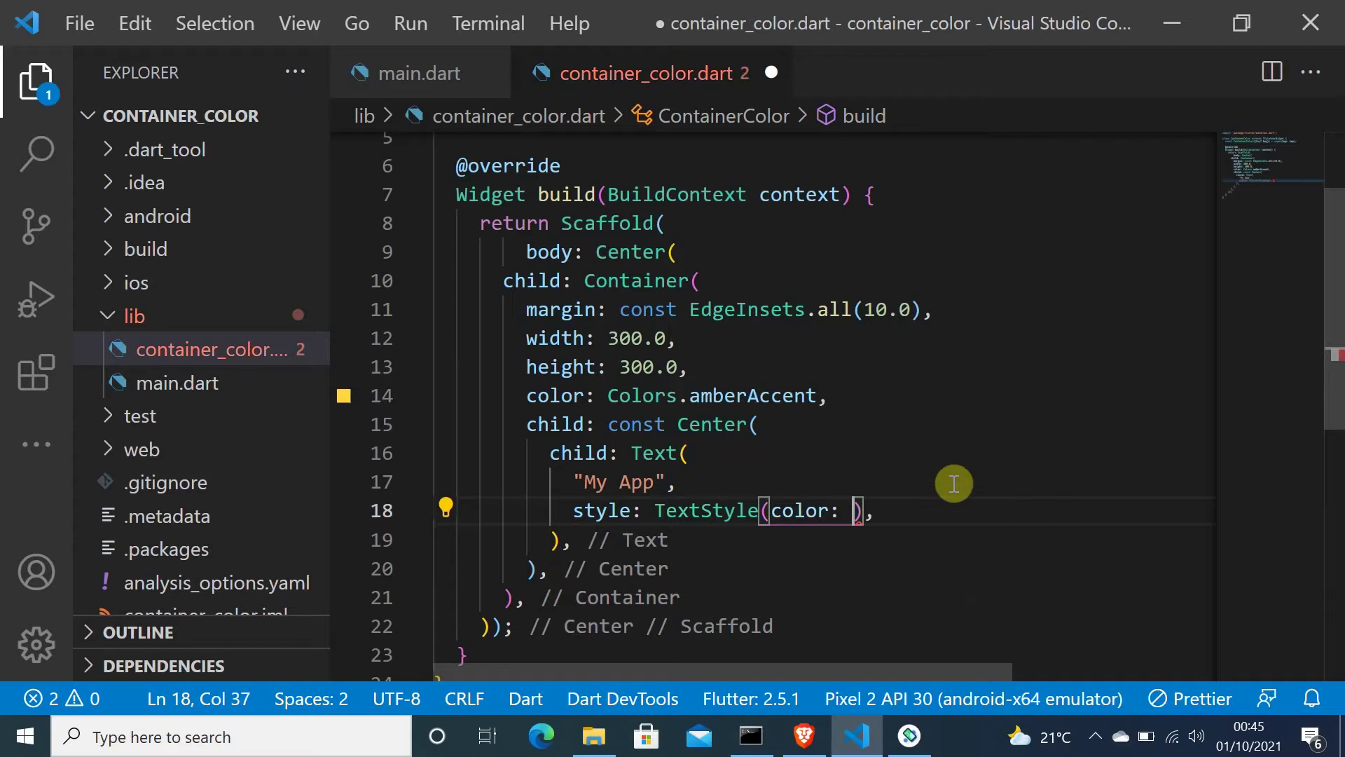
text(Color)
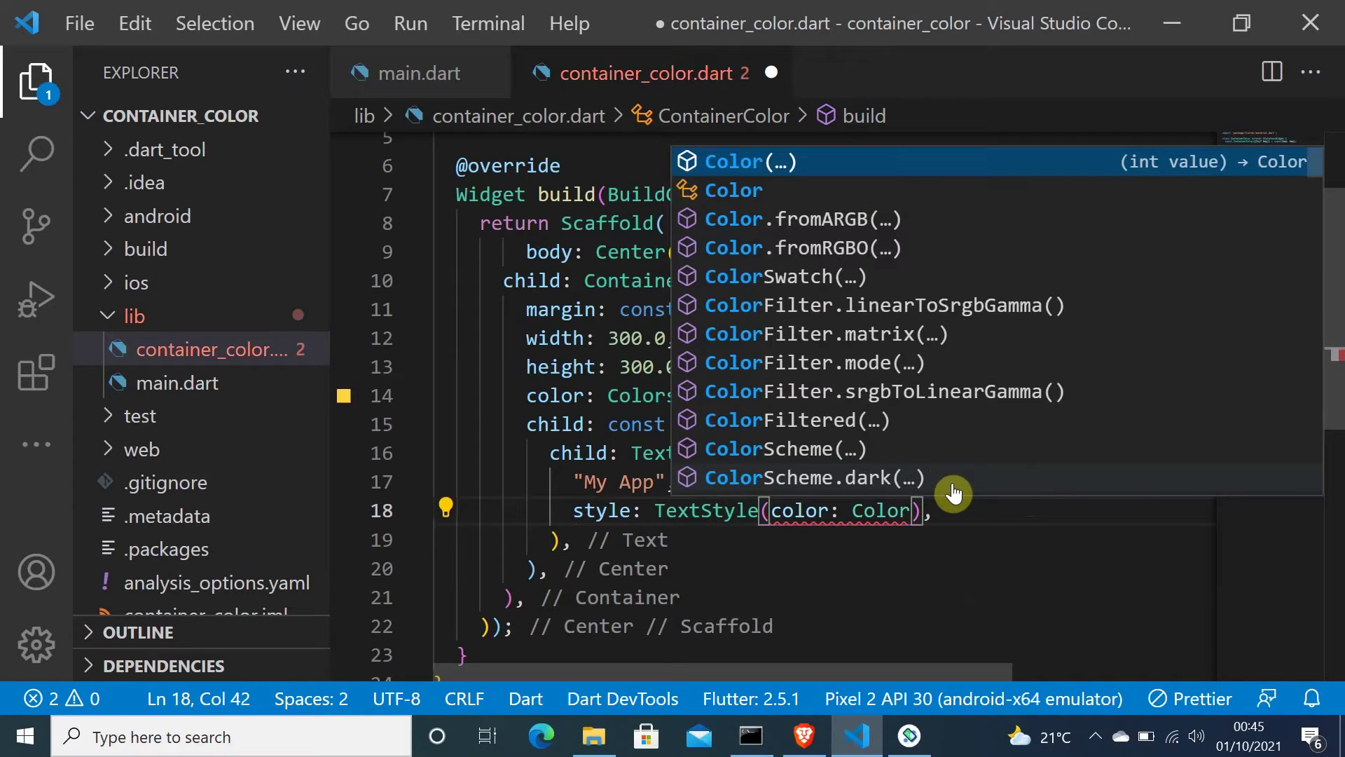
key(Return)
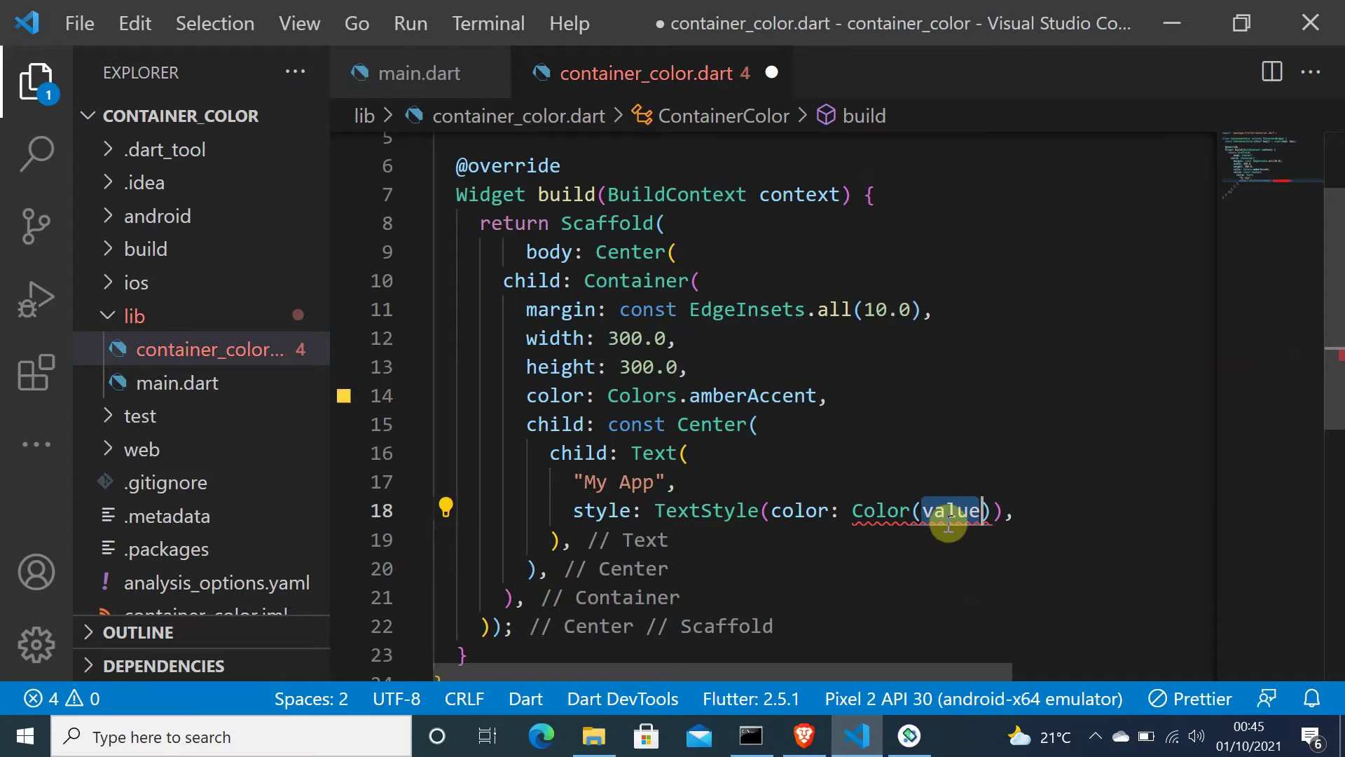
Copy the dark navy hex 023047 from Coolors' trending palettes in Brave, then return to VS Code
click(803, 737)
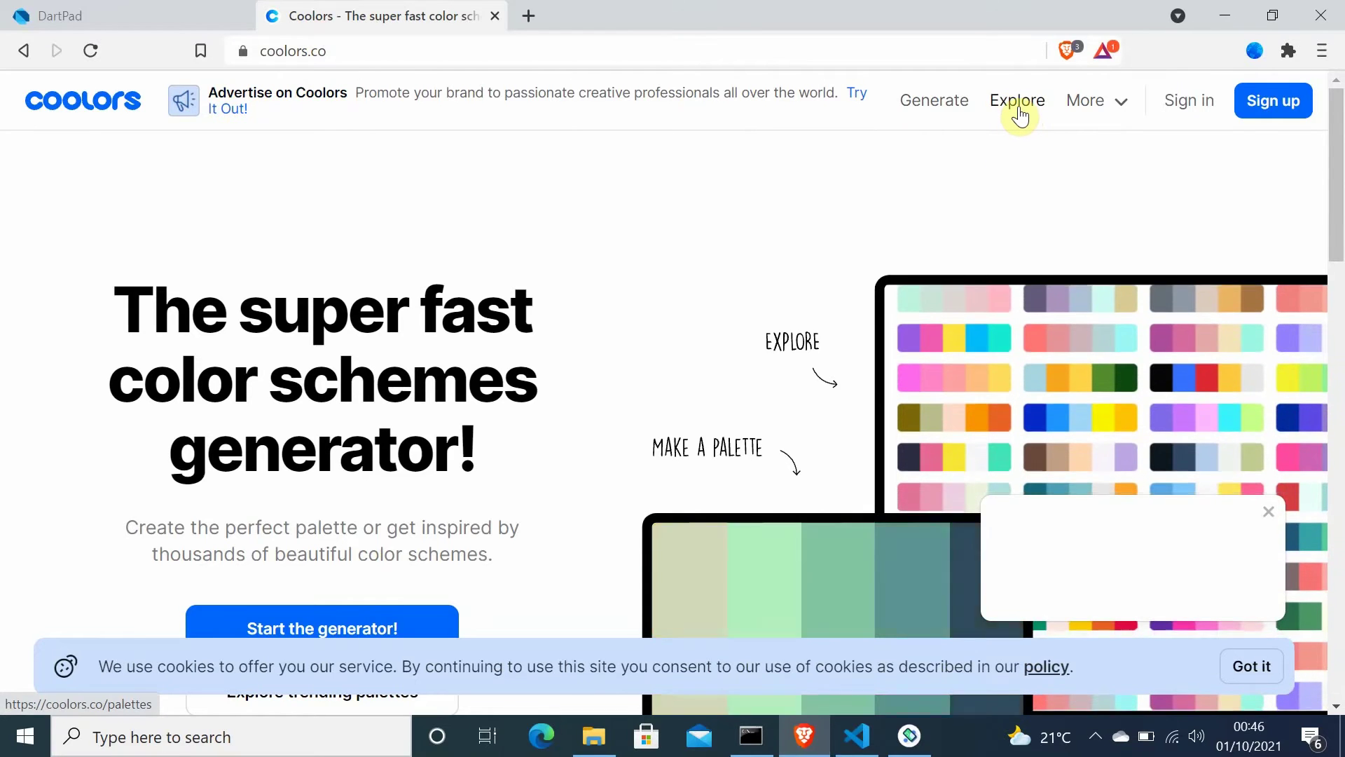
click(1018, 100)
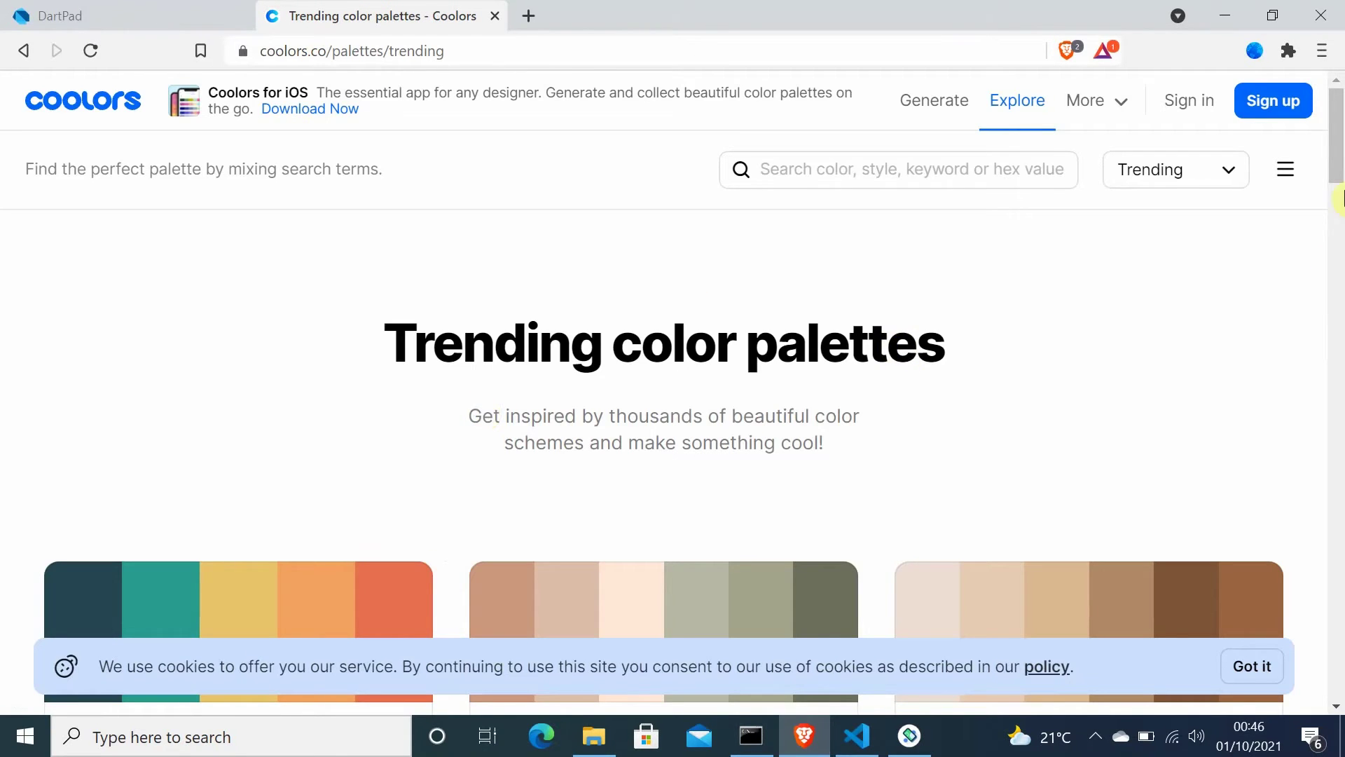
drag(1336, 138, 1338, 237)
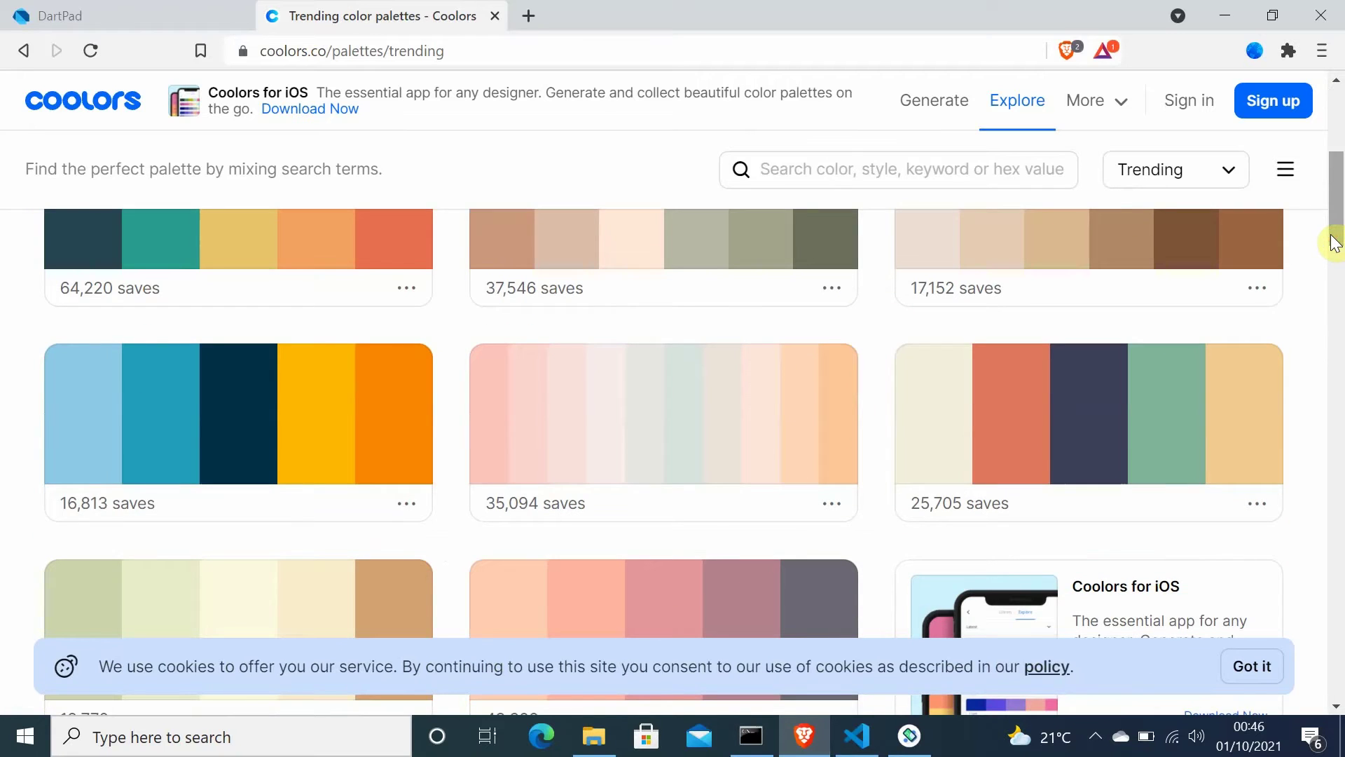
click(226, 420)
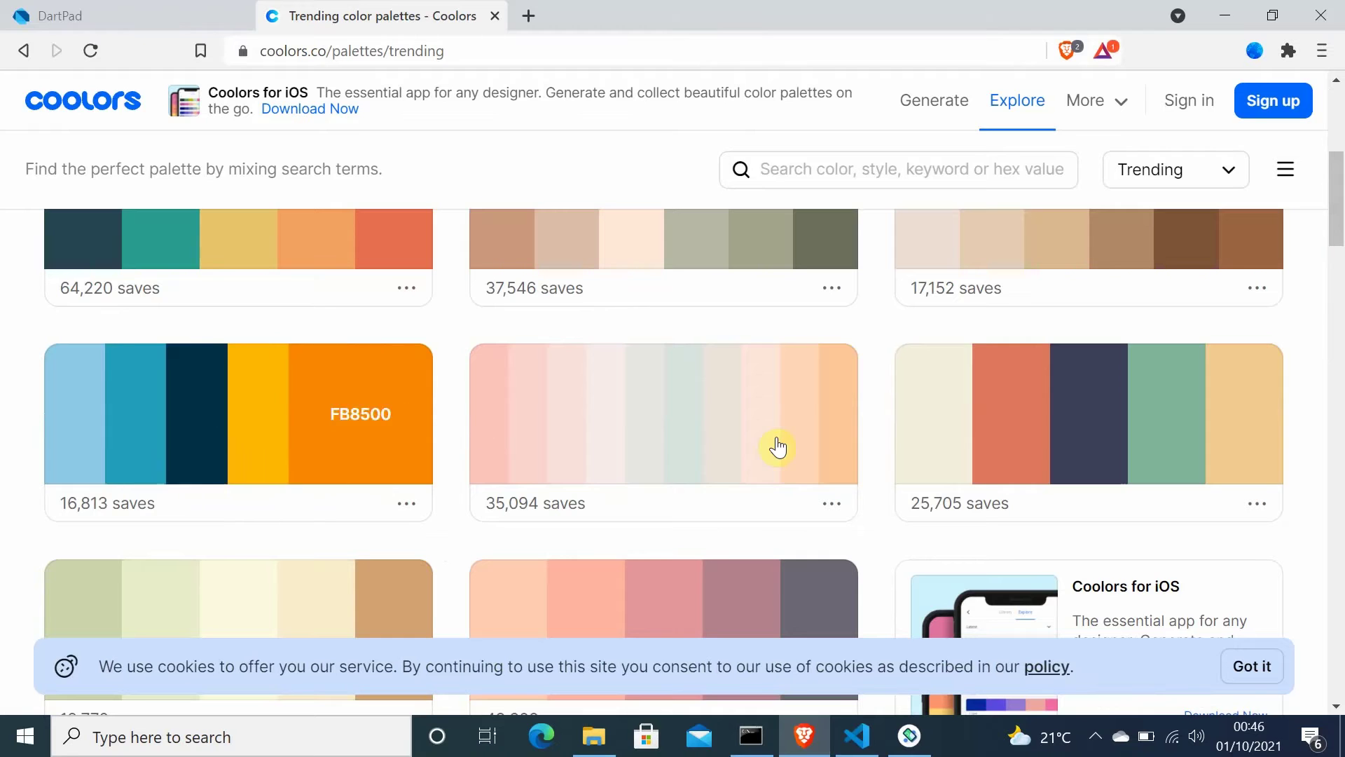
click(856, 736)
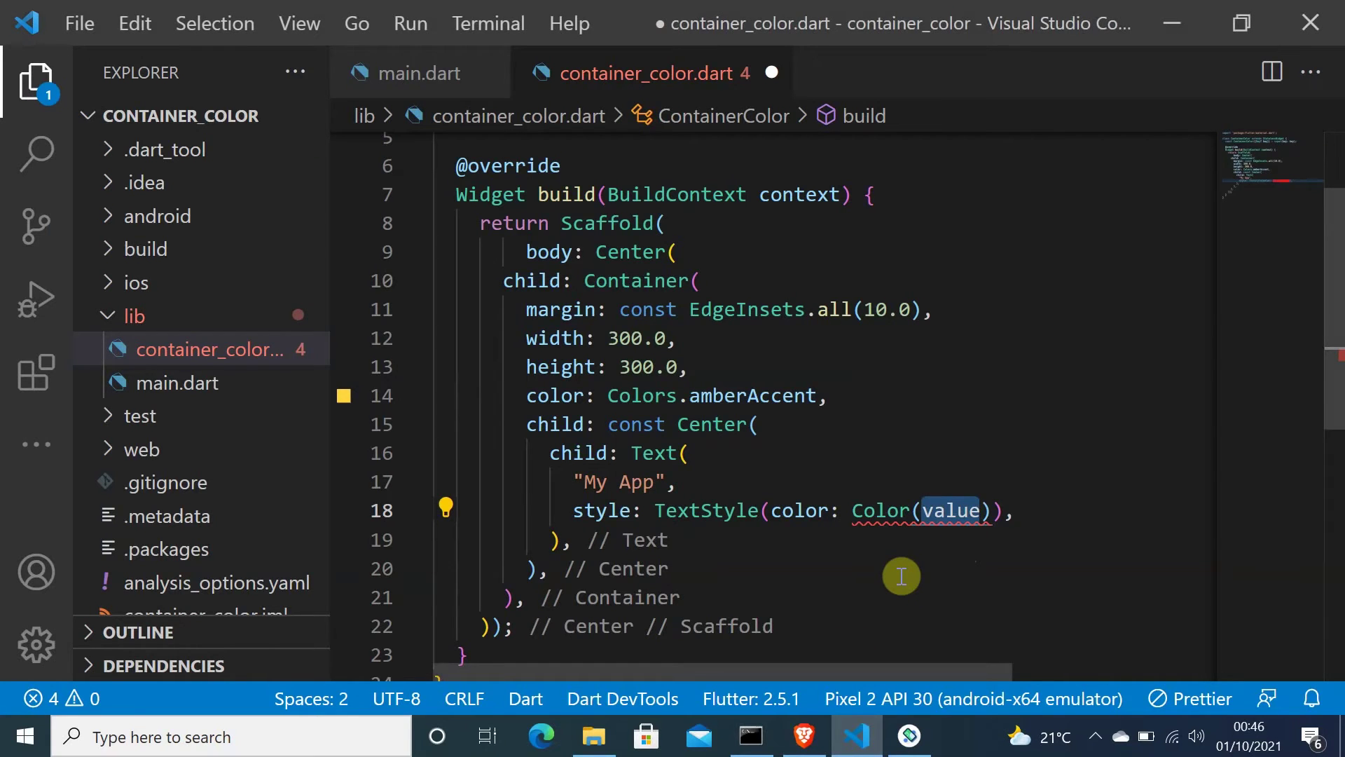
Replace the Color placeholder with 0xff023047, leaving the cursor after the closing parenthesis
key(BackSpace)
text(0)
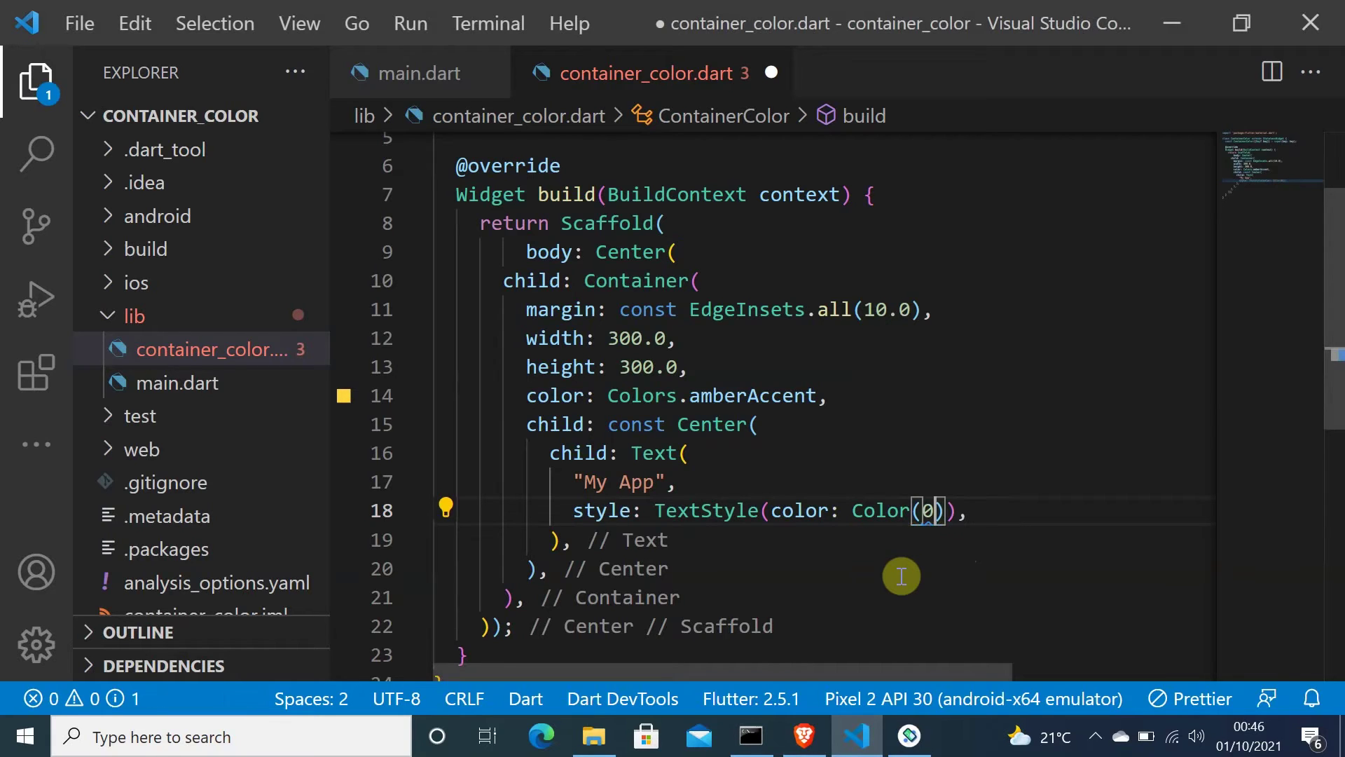
text(xff)
mouse_move(947, 511)
text(023047)
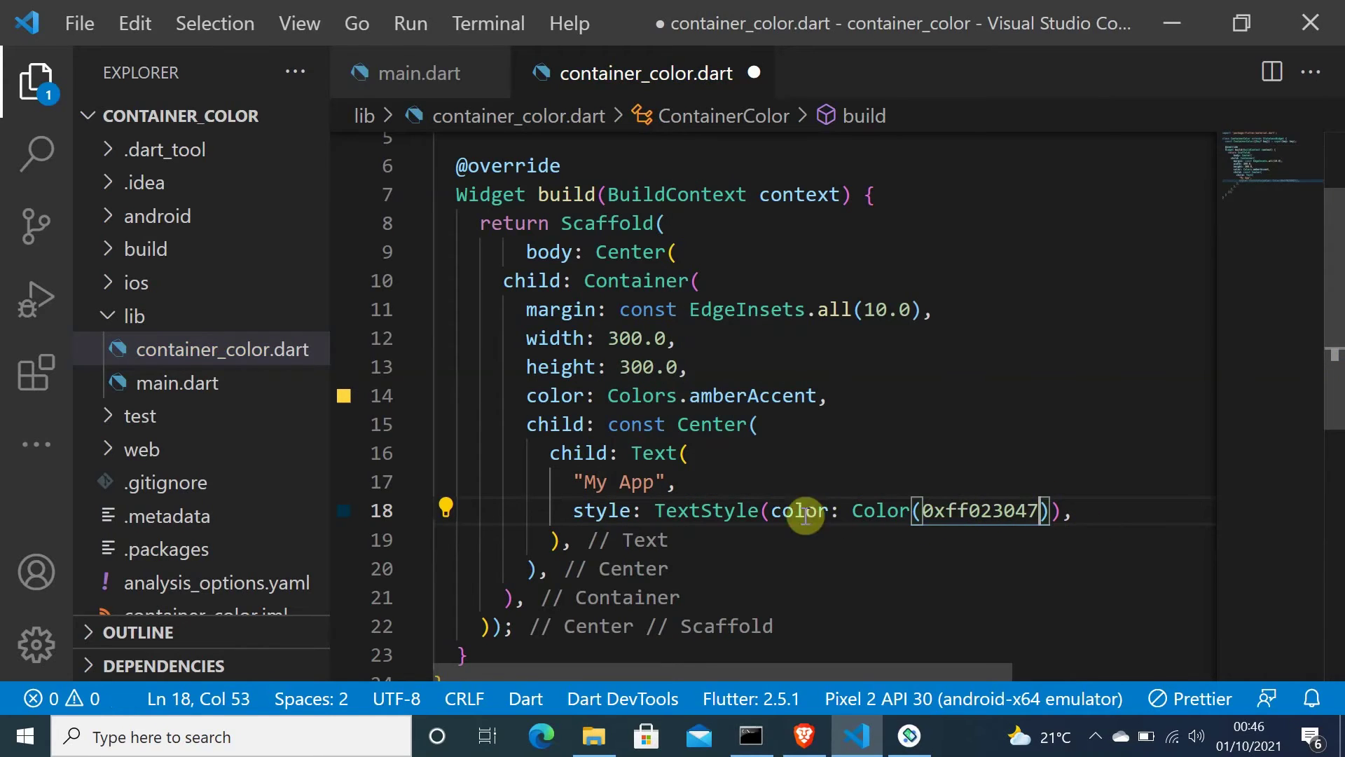
click(1048, 516)
text(,  fon)
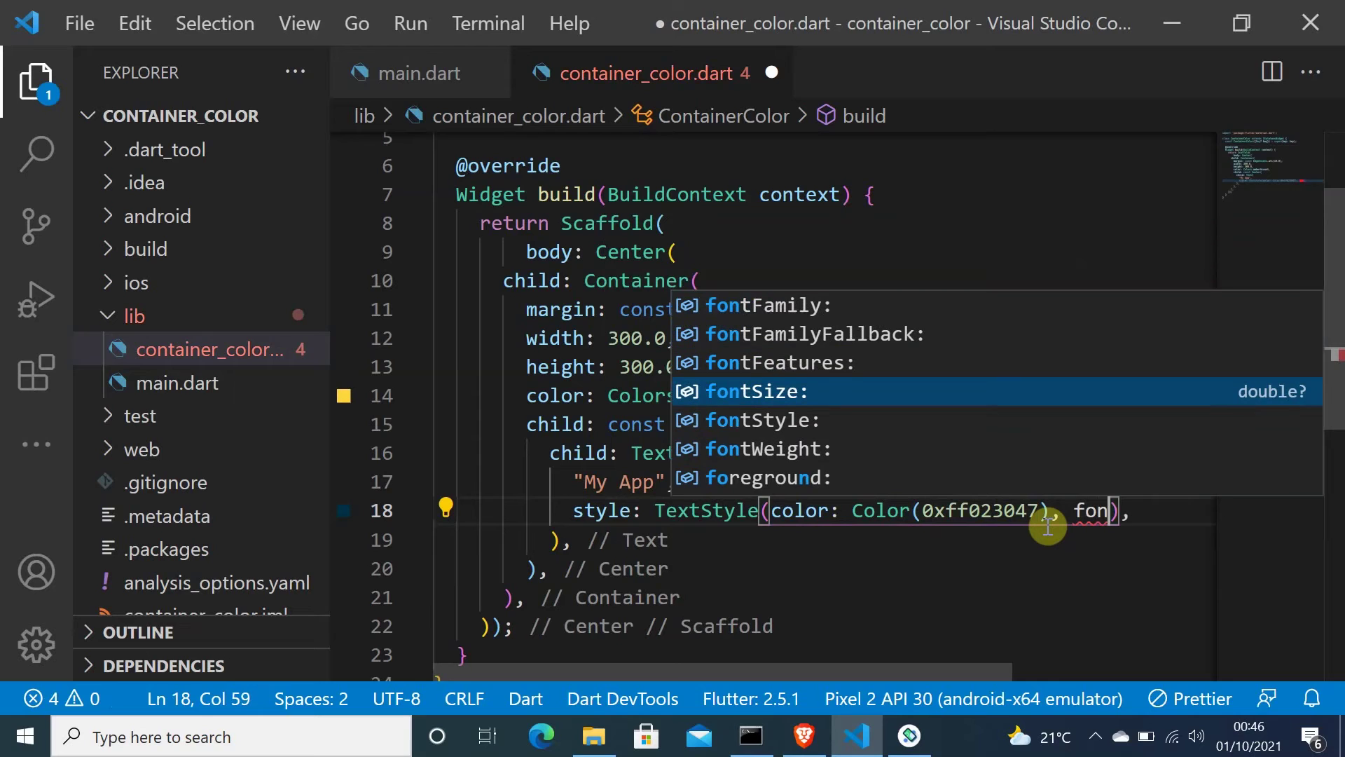
Add fontSize: 30.0 to the TextStyle, format the document, save, and hide the Explorer
key(Return)
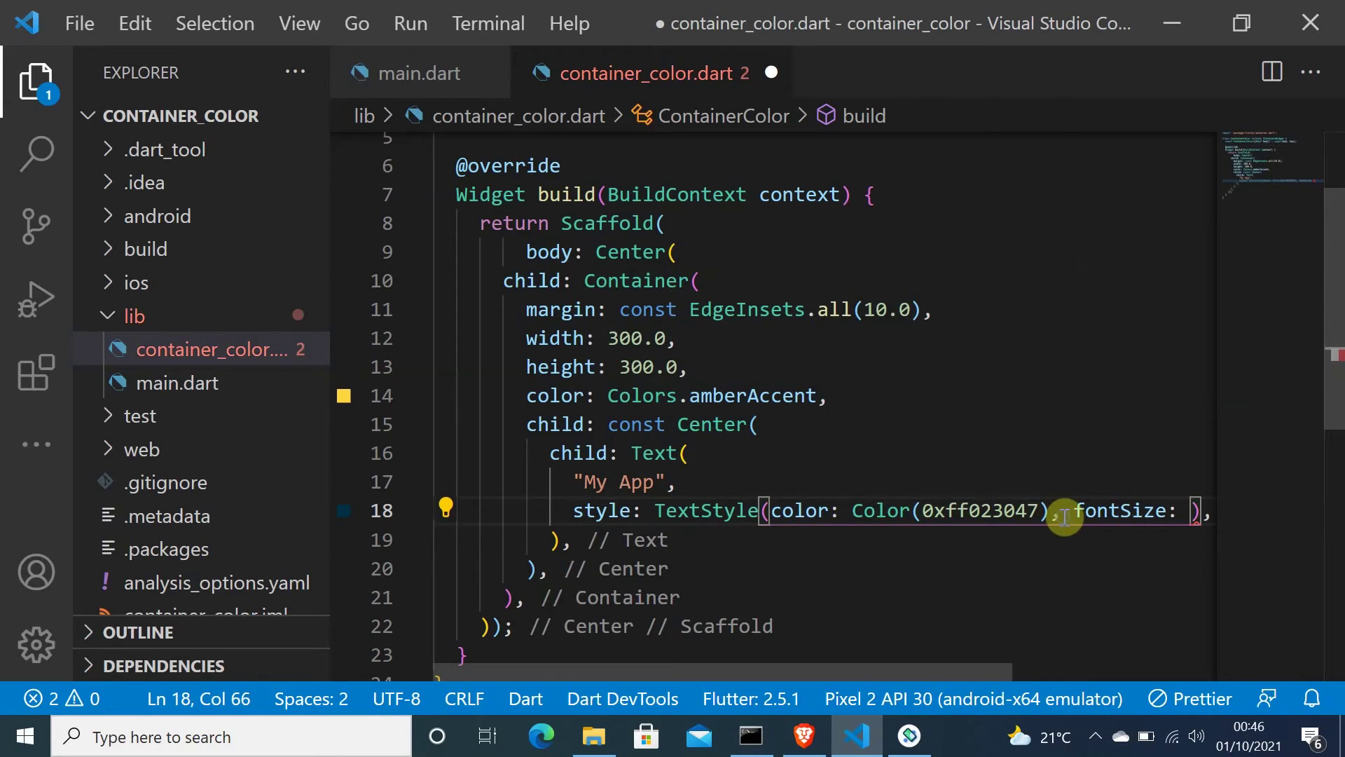
right_click(1063, 516)
key(Escape)
key(shift+alt+f)
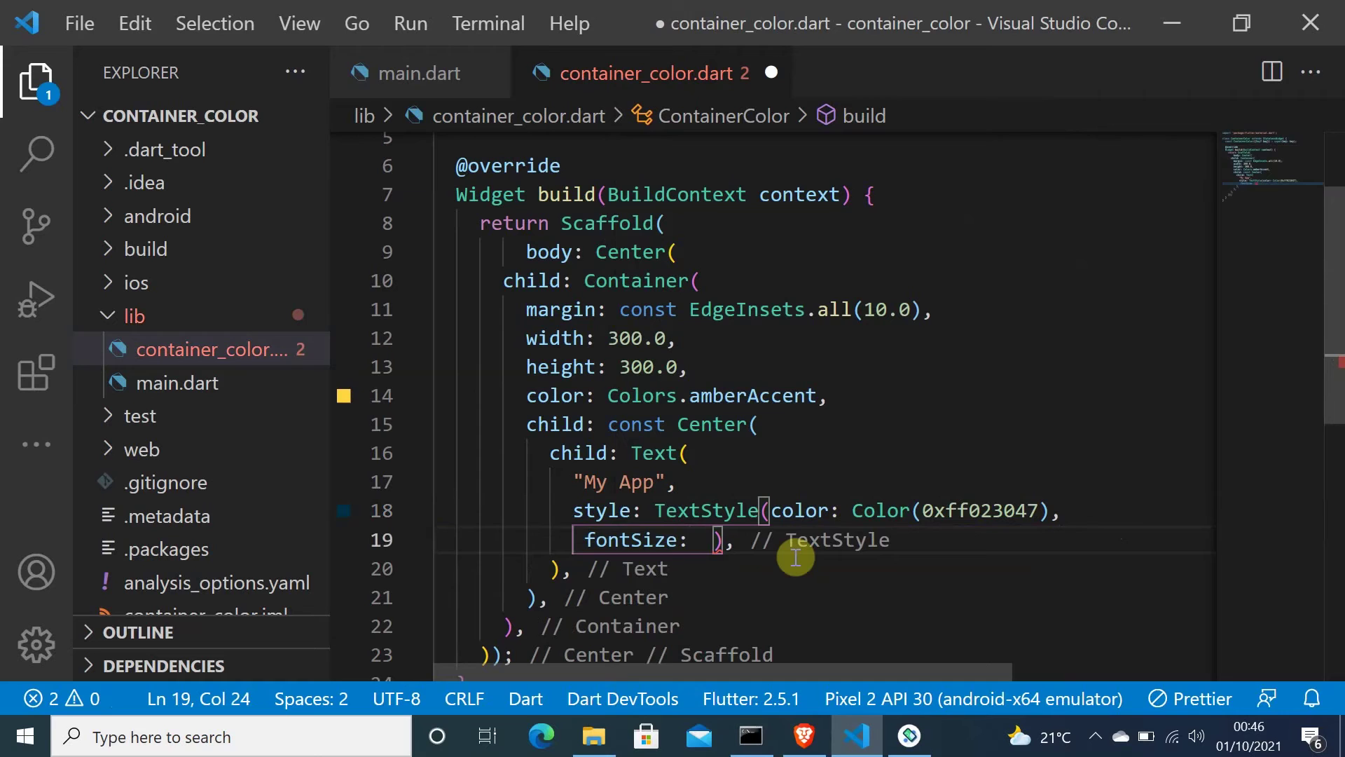
text(30)
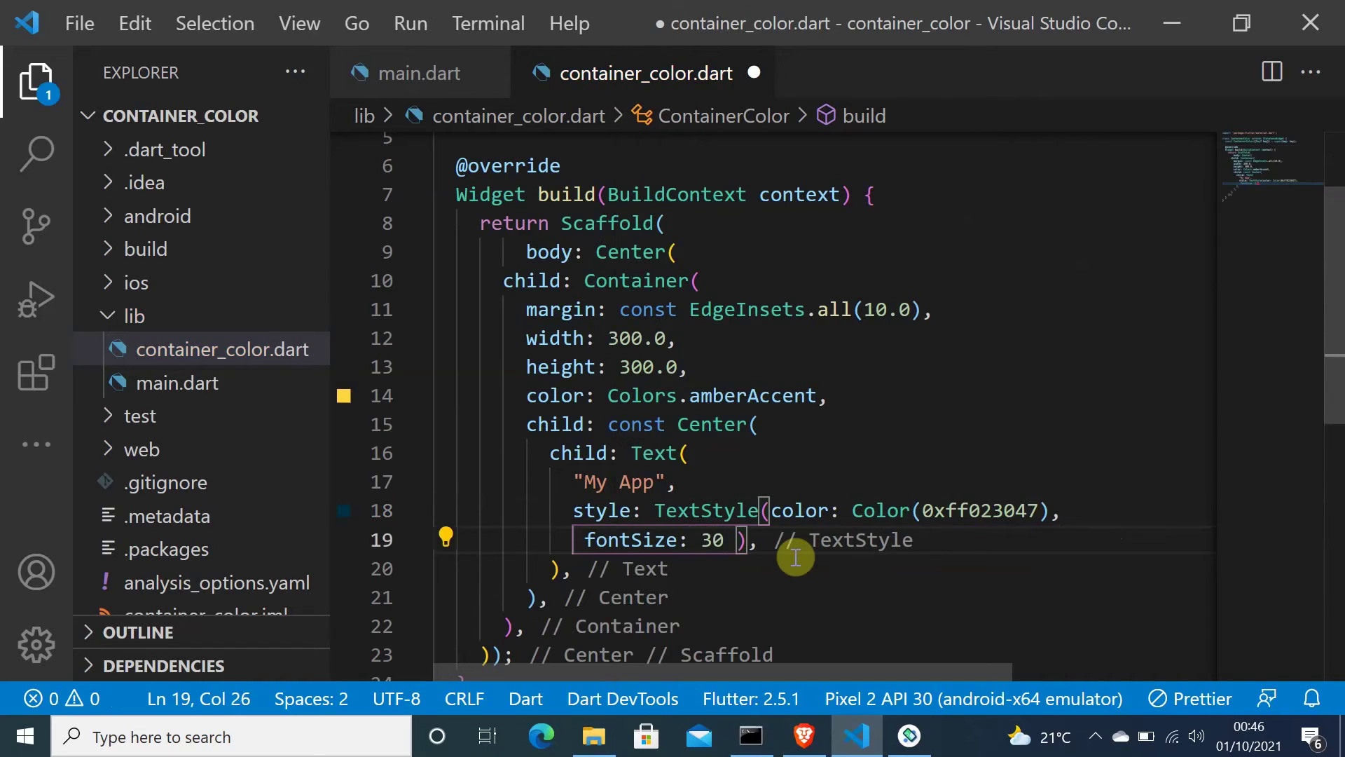
text(.0)
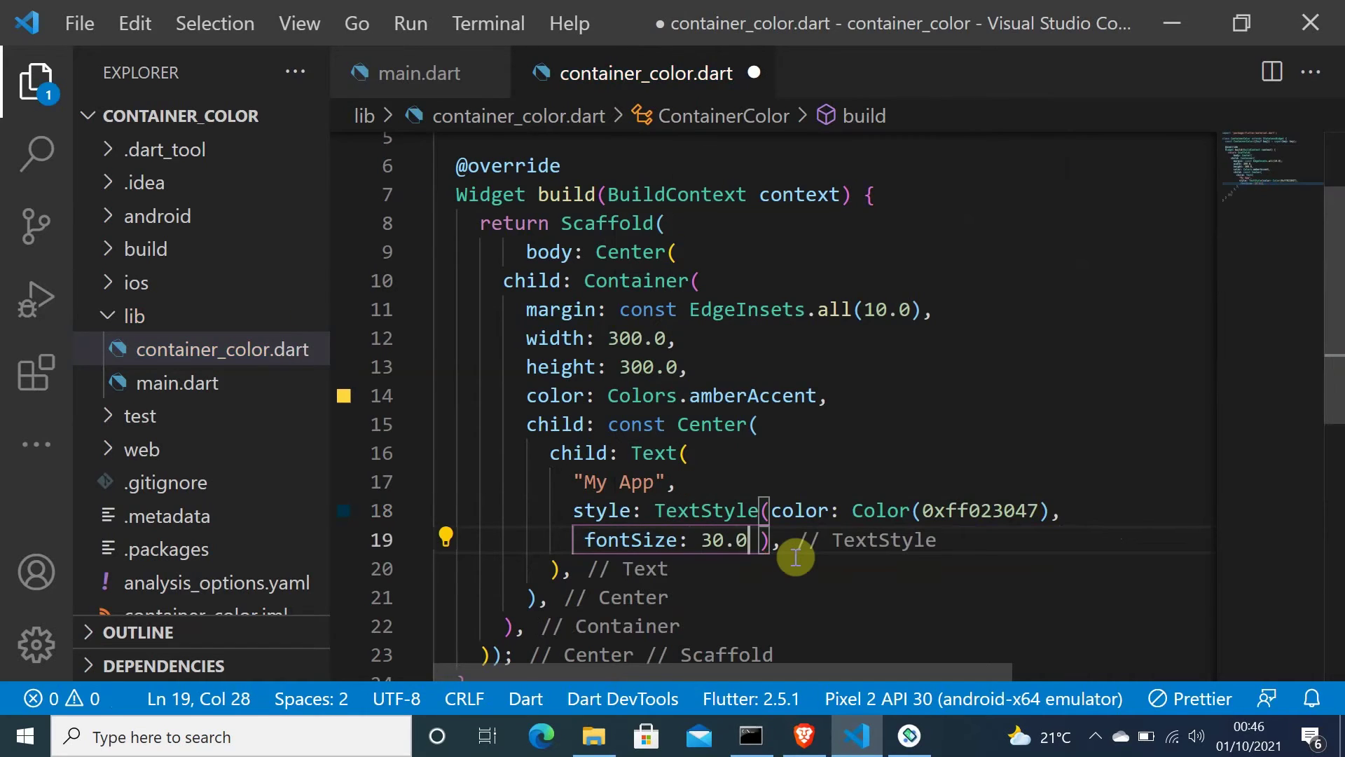
key(ctrl+s)
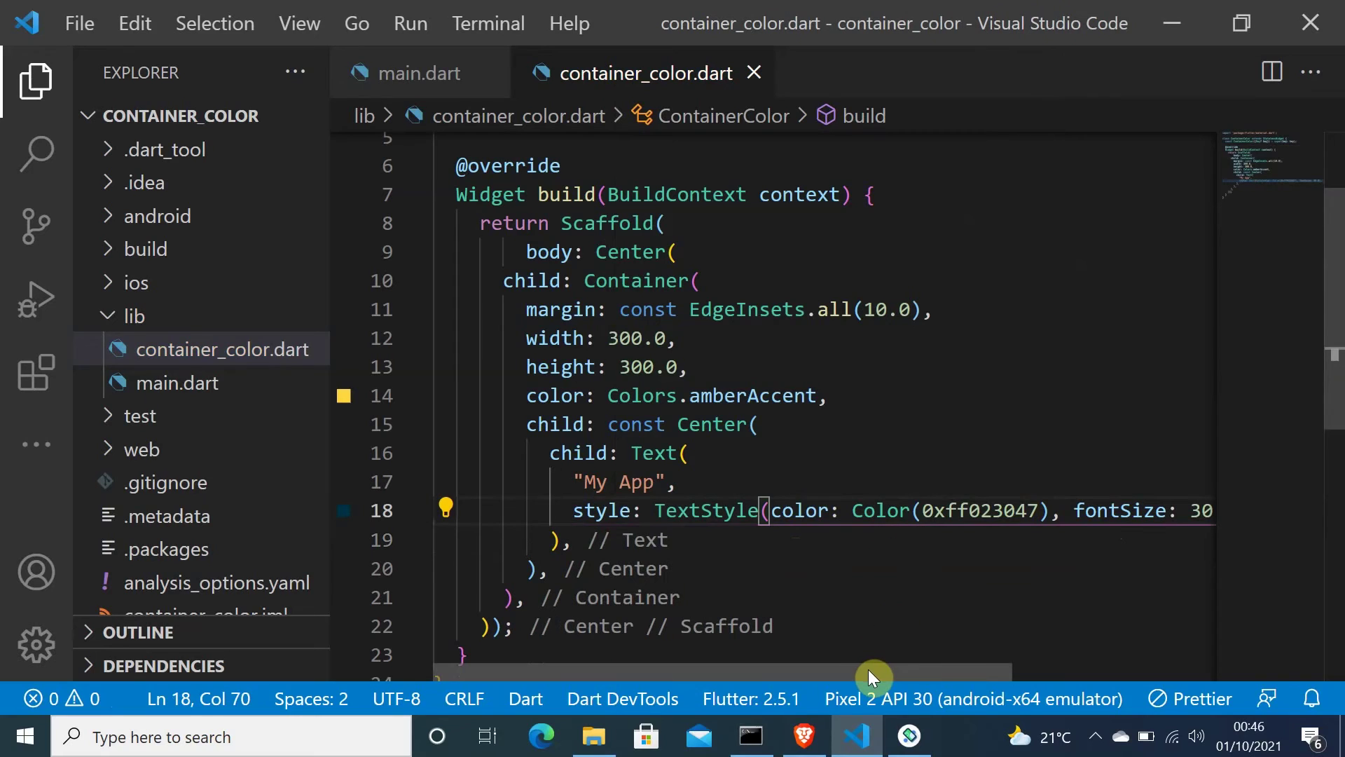
key(ctrl+b)
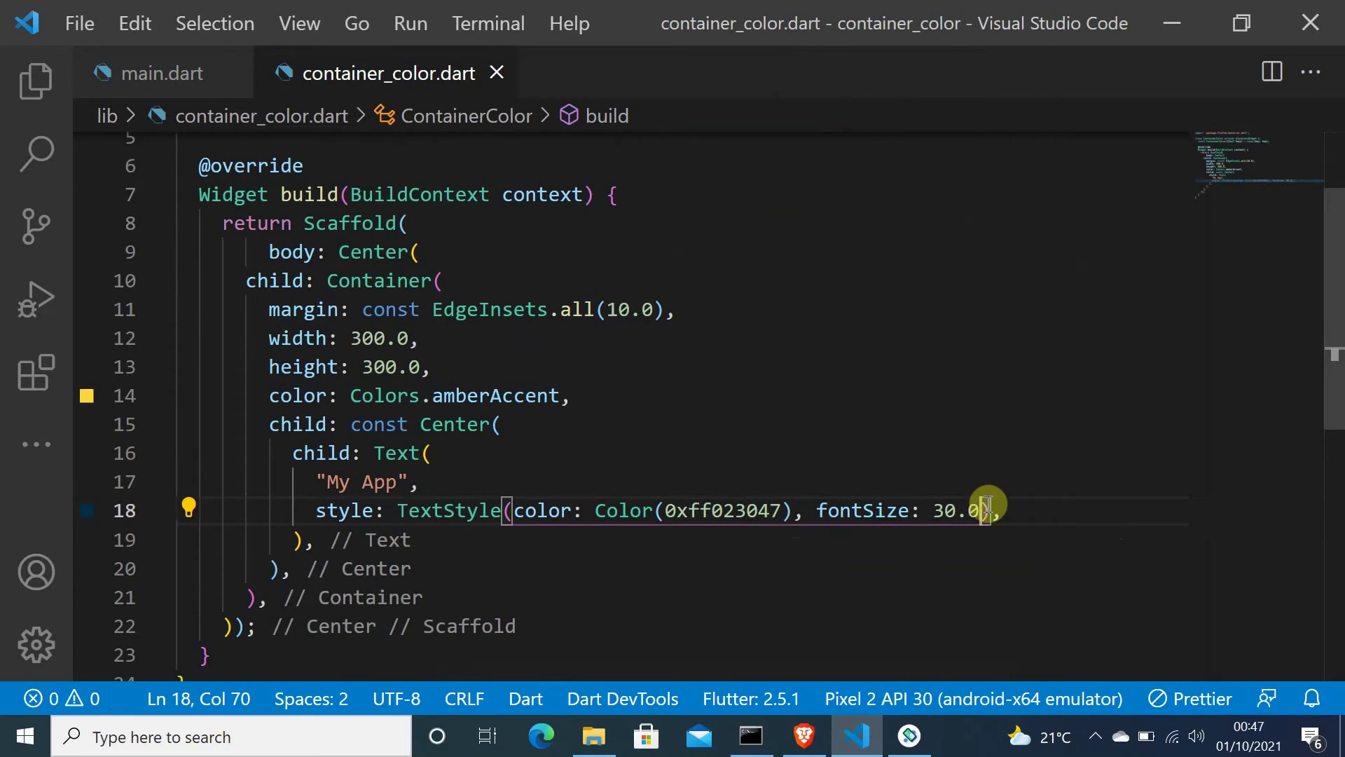
Hot restart the app from Command Prompt with Shift+R and view the emulator
click(751, 736)
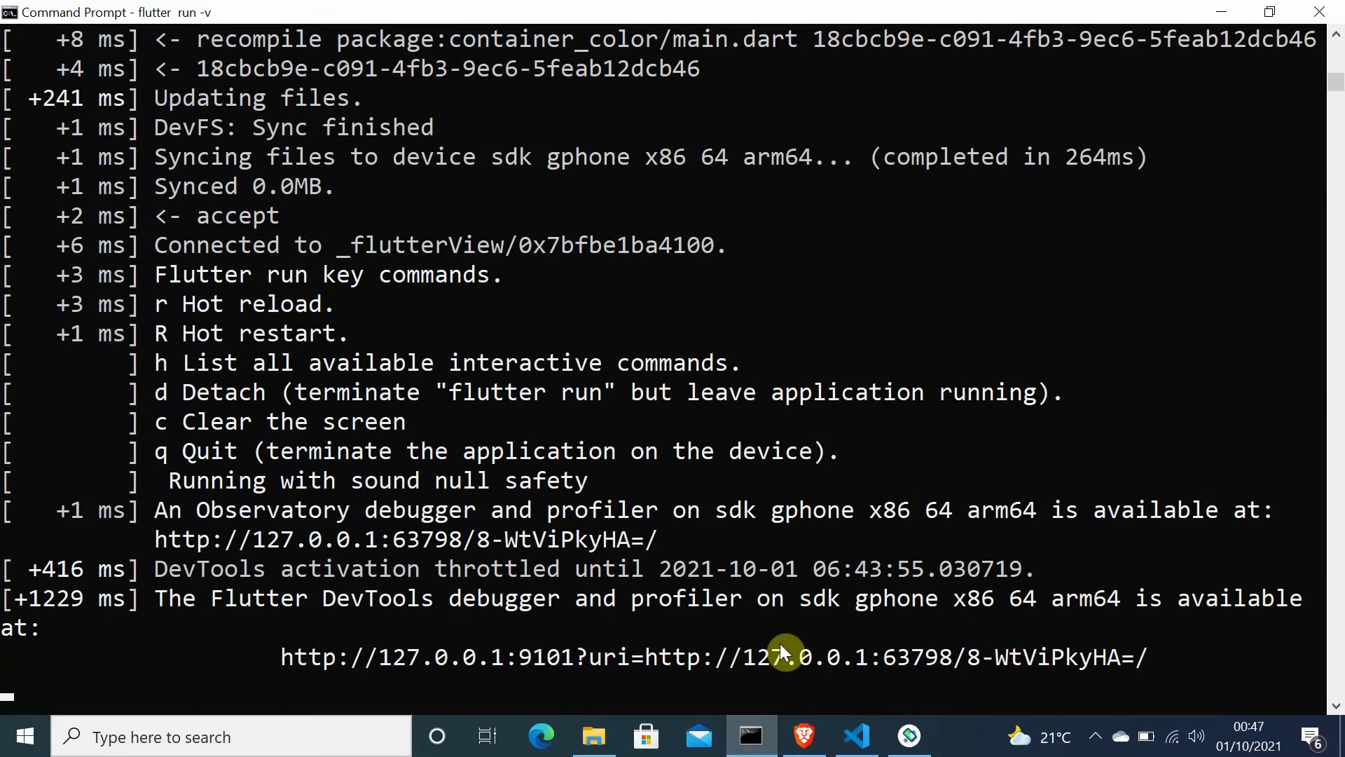
key(shift+r)
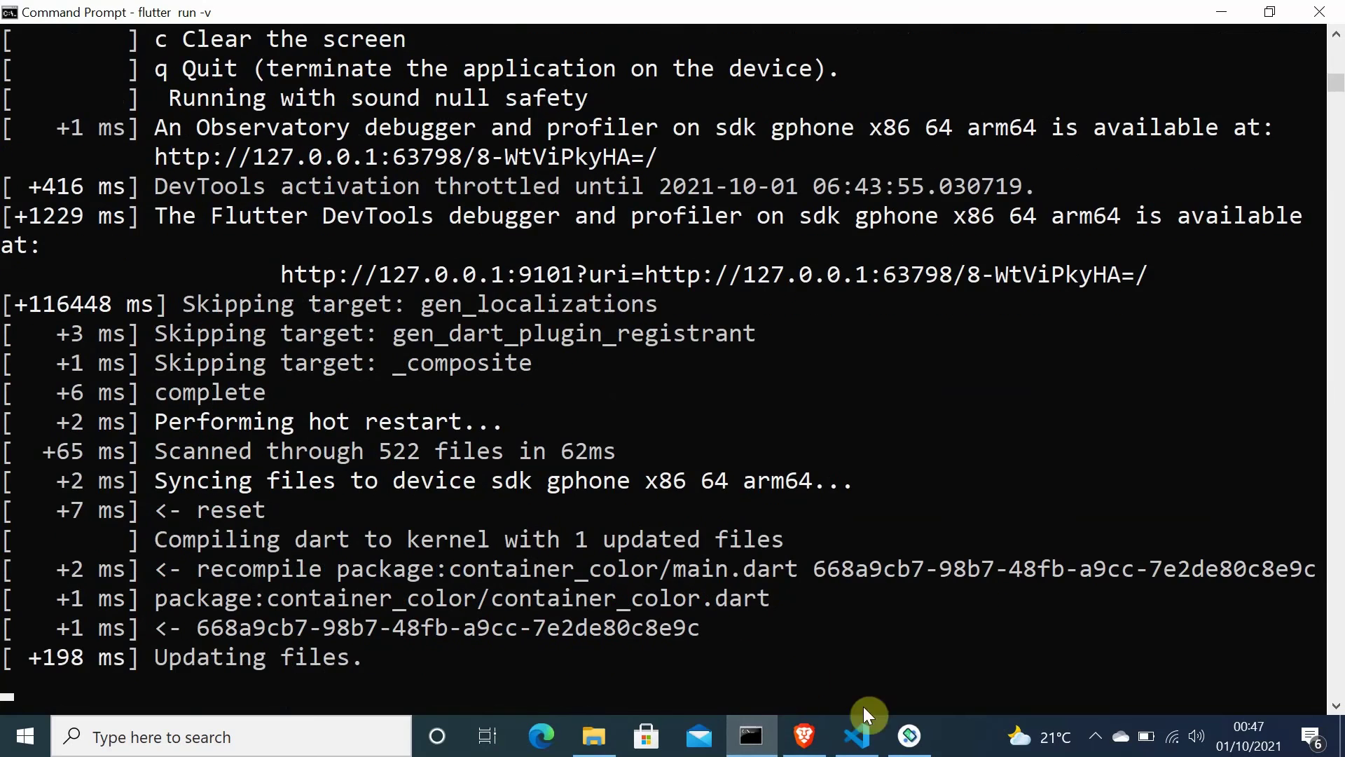
click(906, 736)
click(855, 735)
click(906, 735)
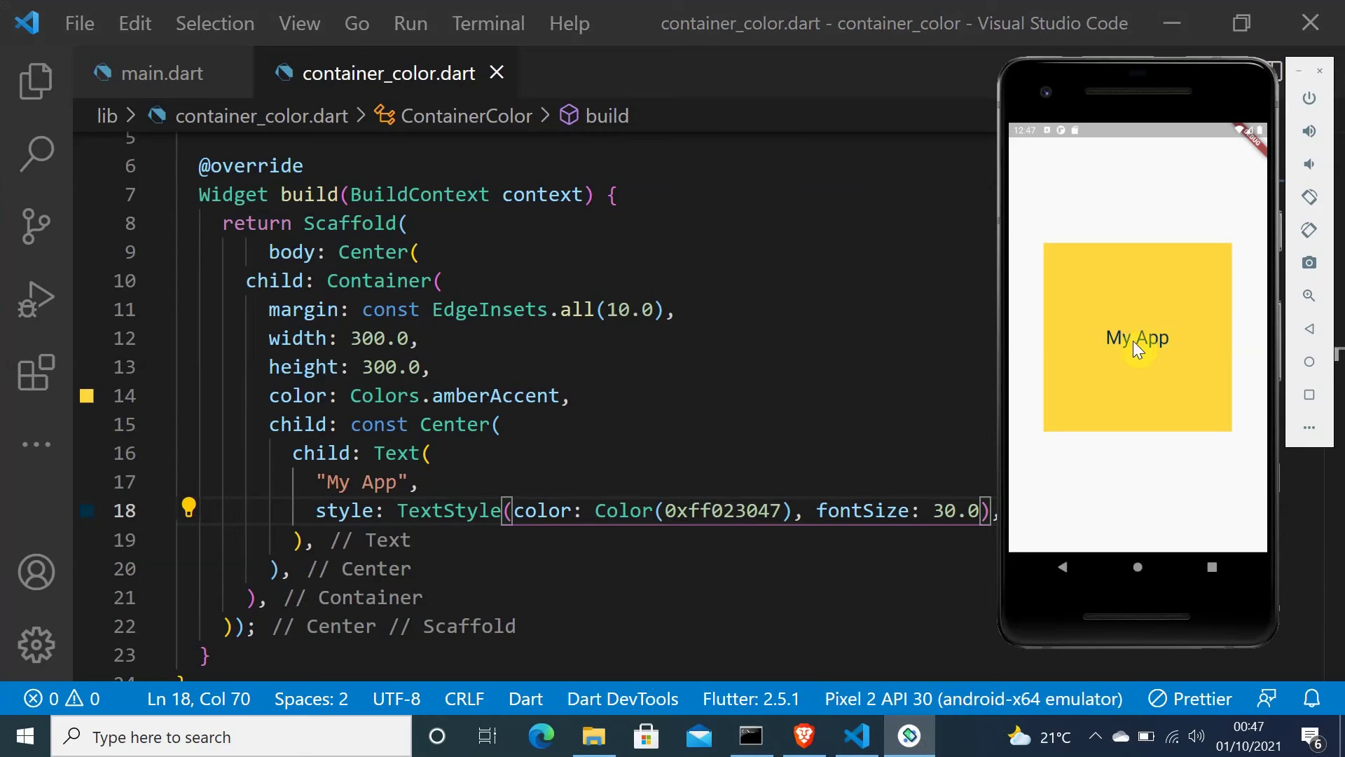
Copy the bright pink hex from Coolors' pink-to-blue trending palette in Brave
click(804, 737)
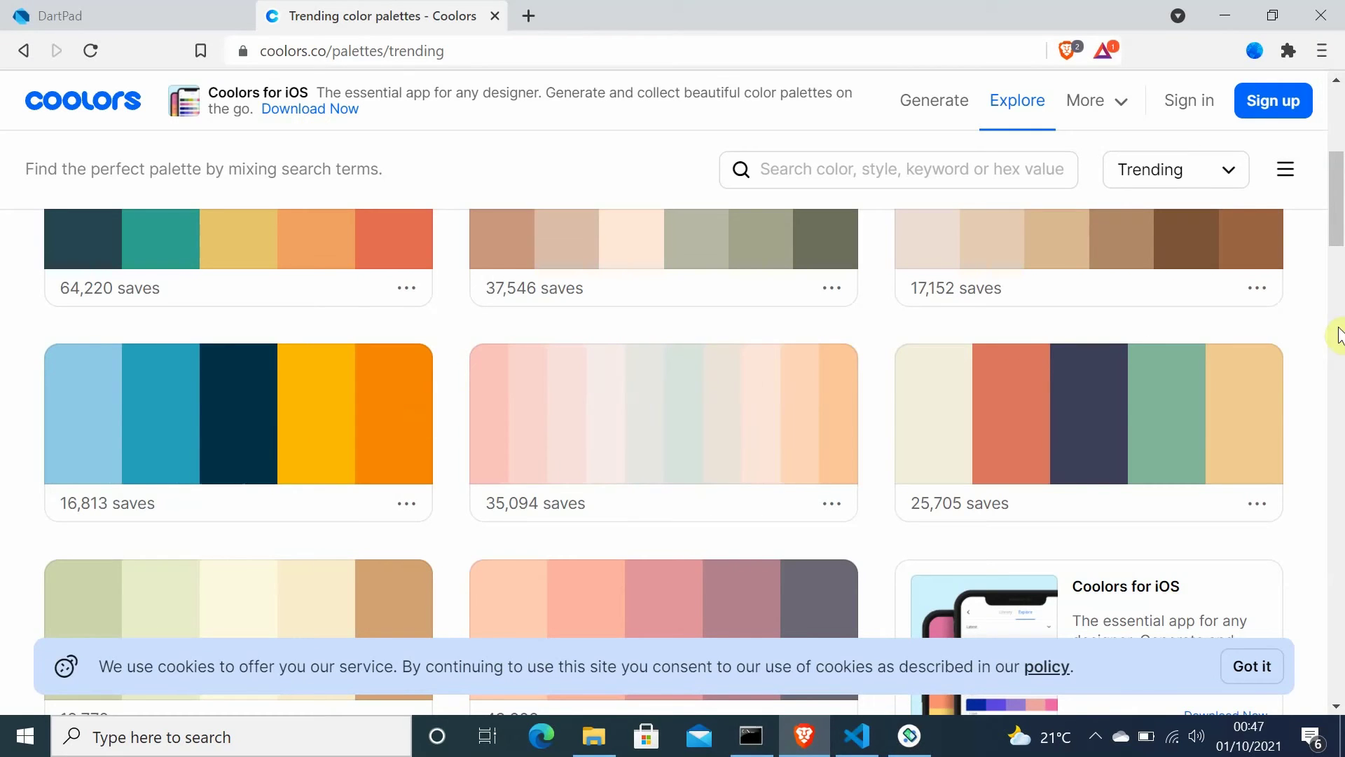
drag(1337, 237, 1337, 295)
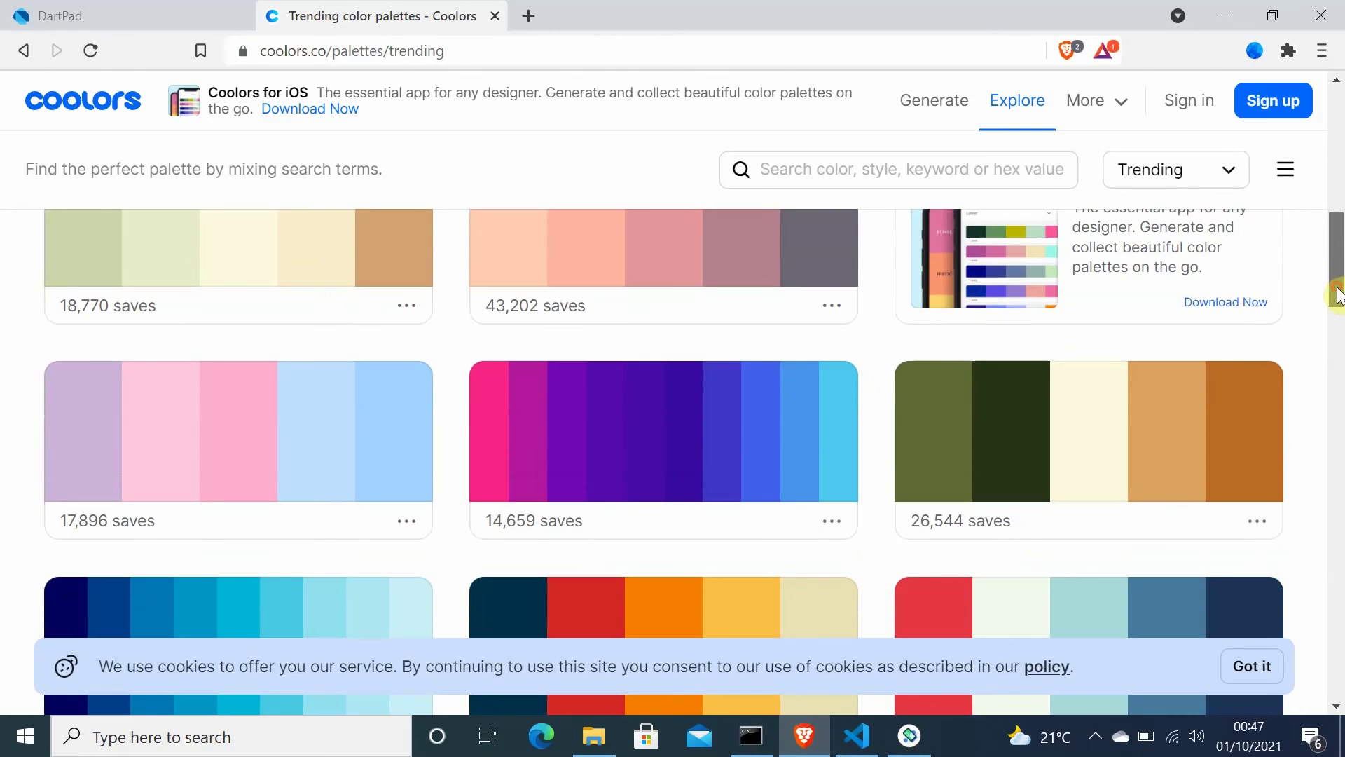
click(494, 431)
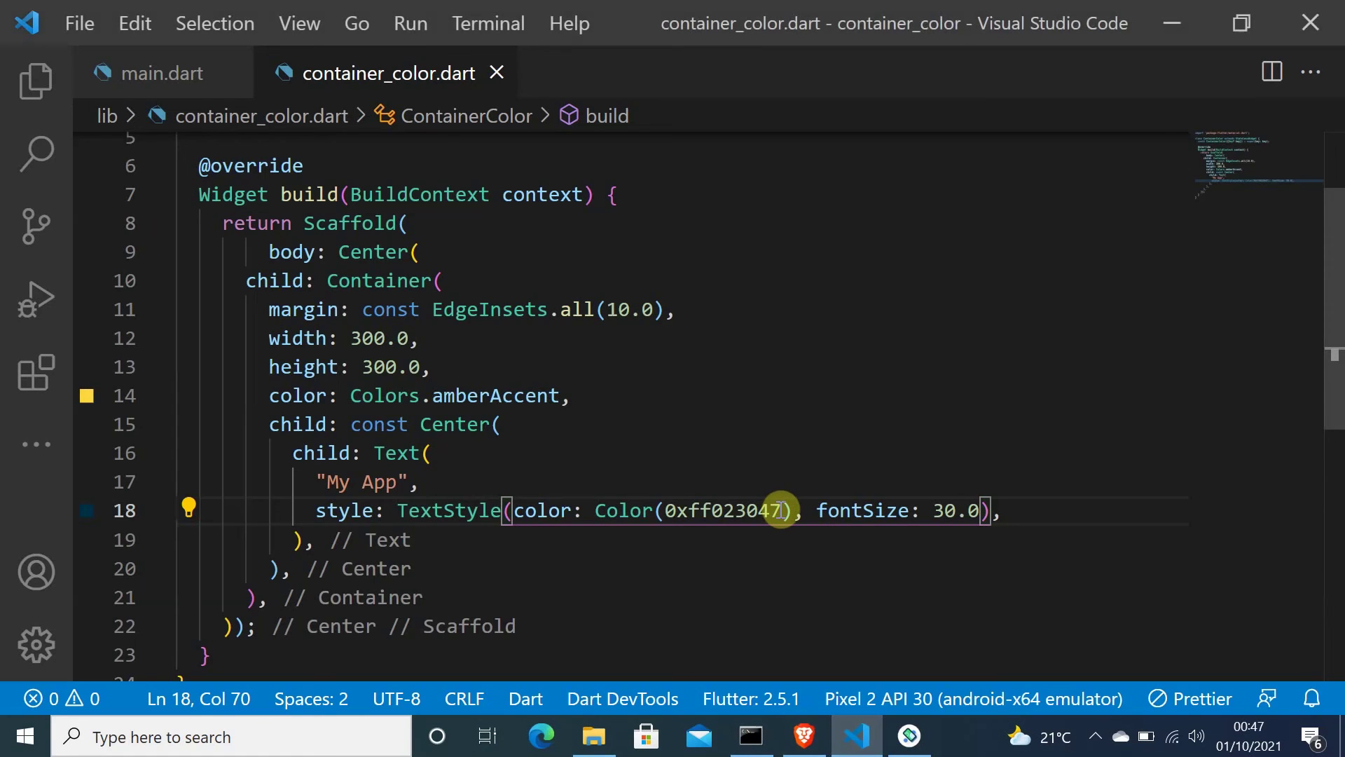
Replace the colour digits after 0xff with f72585 and save the file
drag(783, 511, 713, 511)
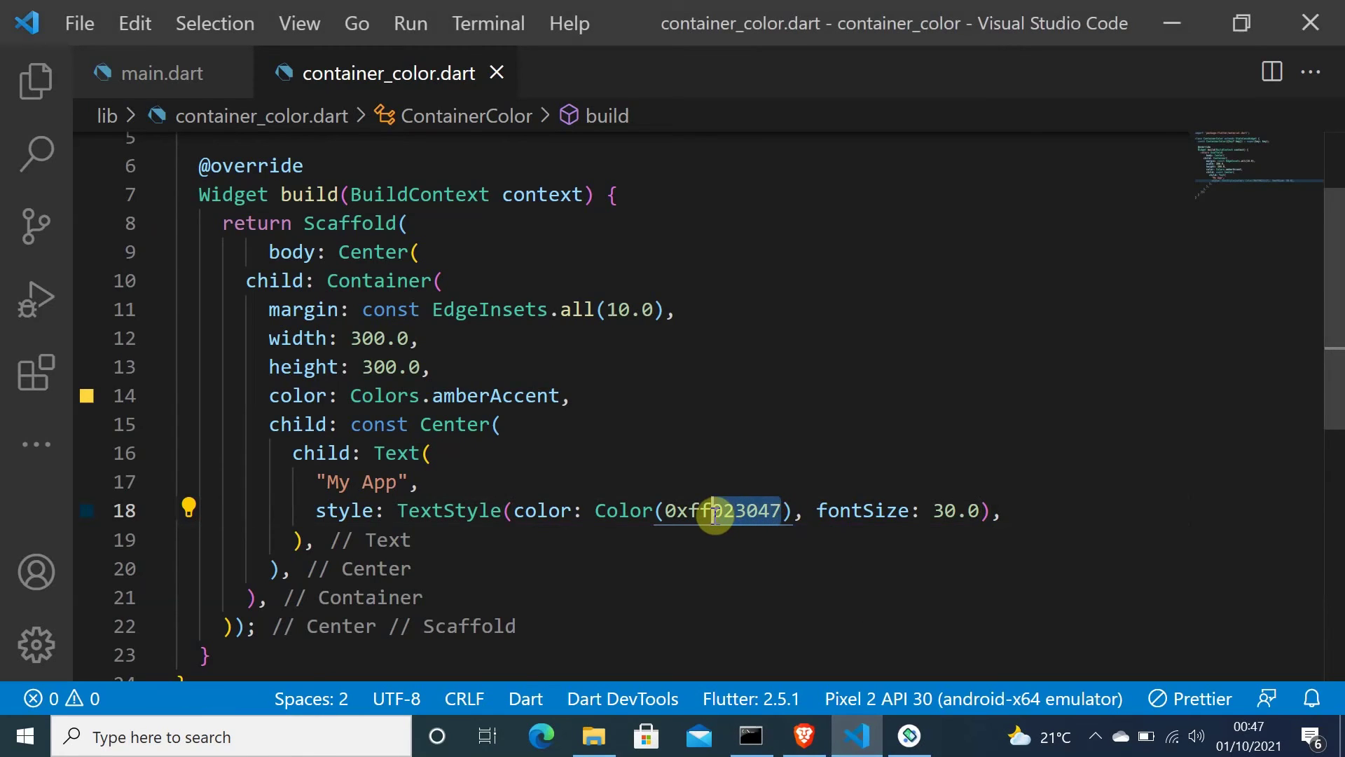
key(BackSpace)
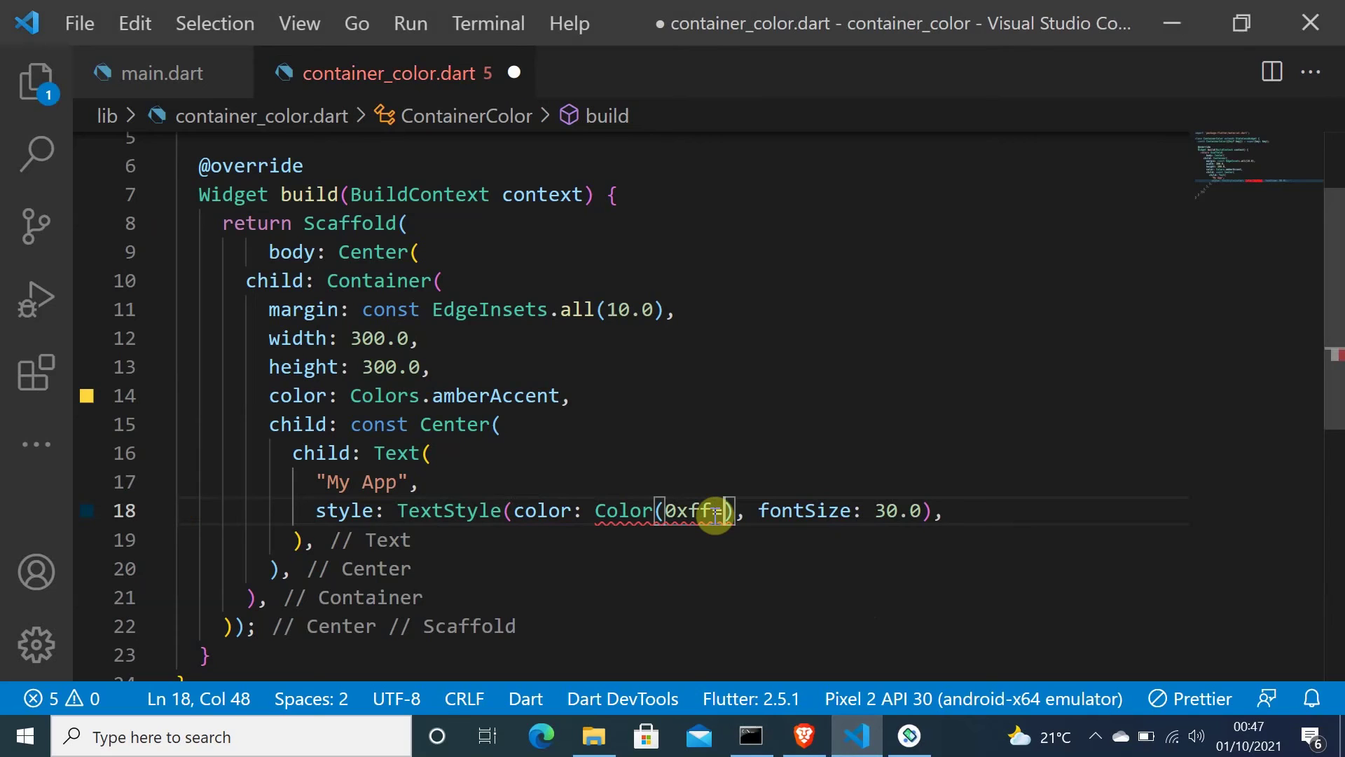
text(e)
key(BackSpace)
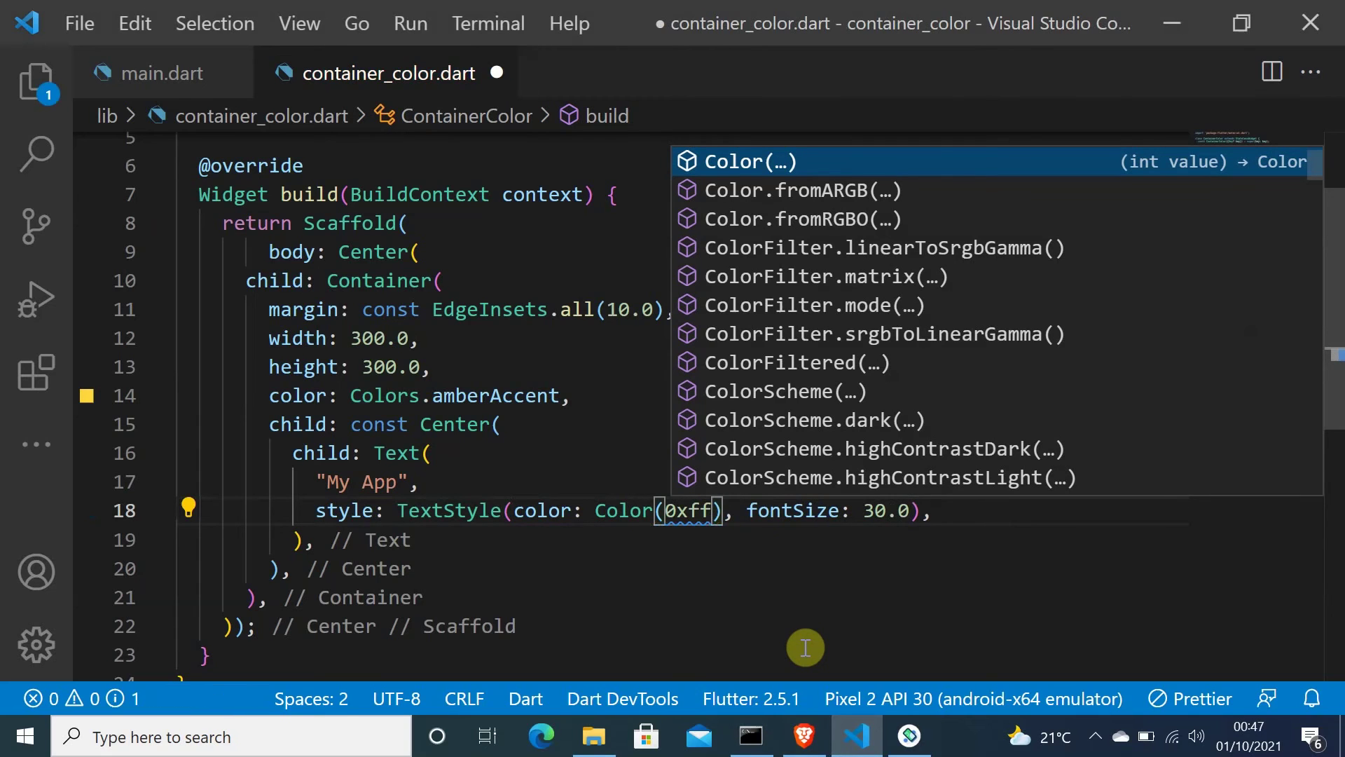
text(f72585)
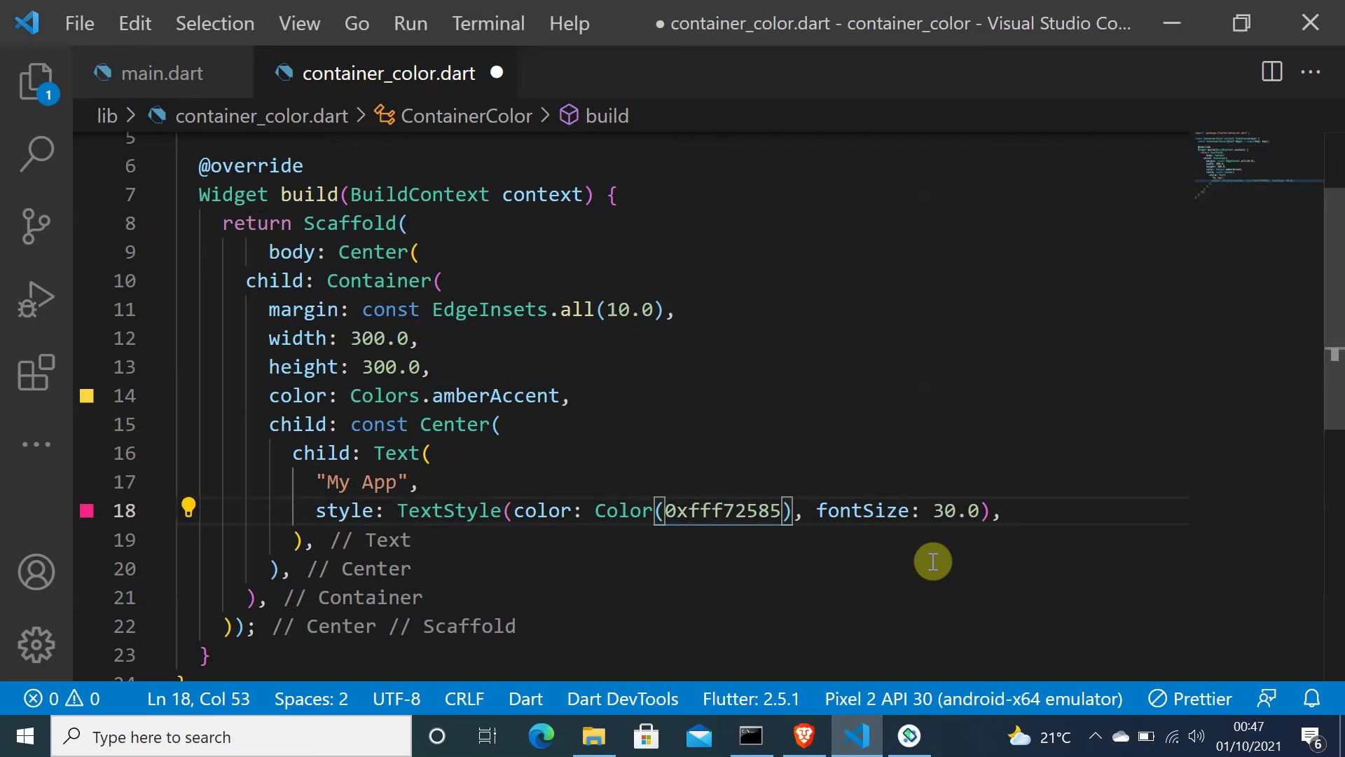
key(ctrl+s)
Hot reload with r in Command Prompt, minimize it, and bring the emulator forward
click(749, 736)
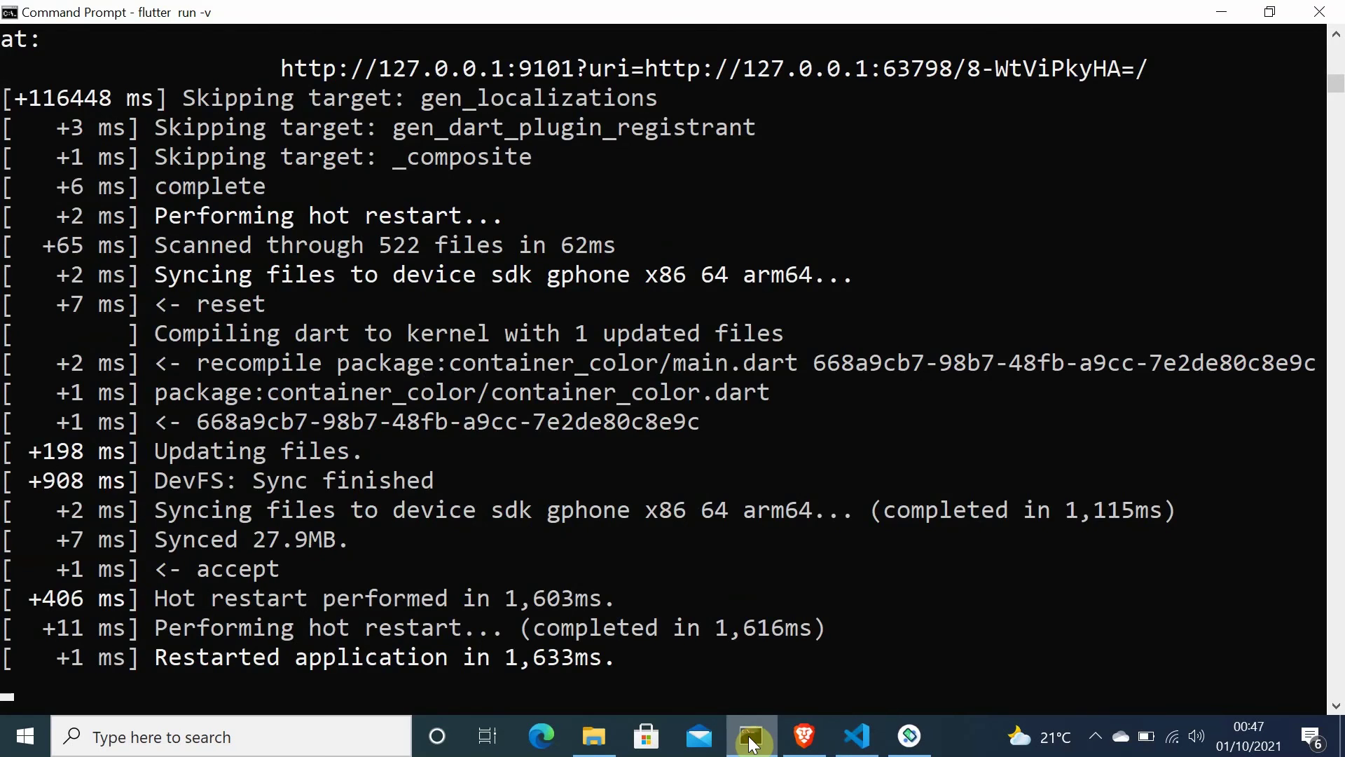
key(r)
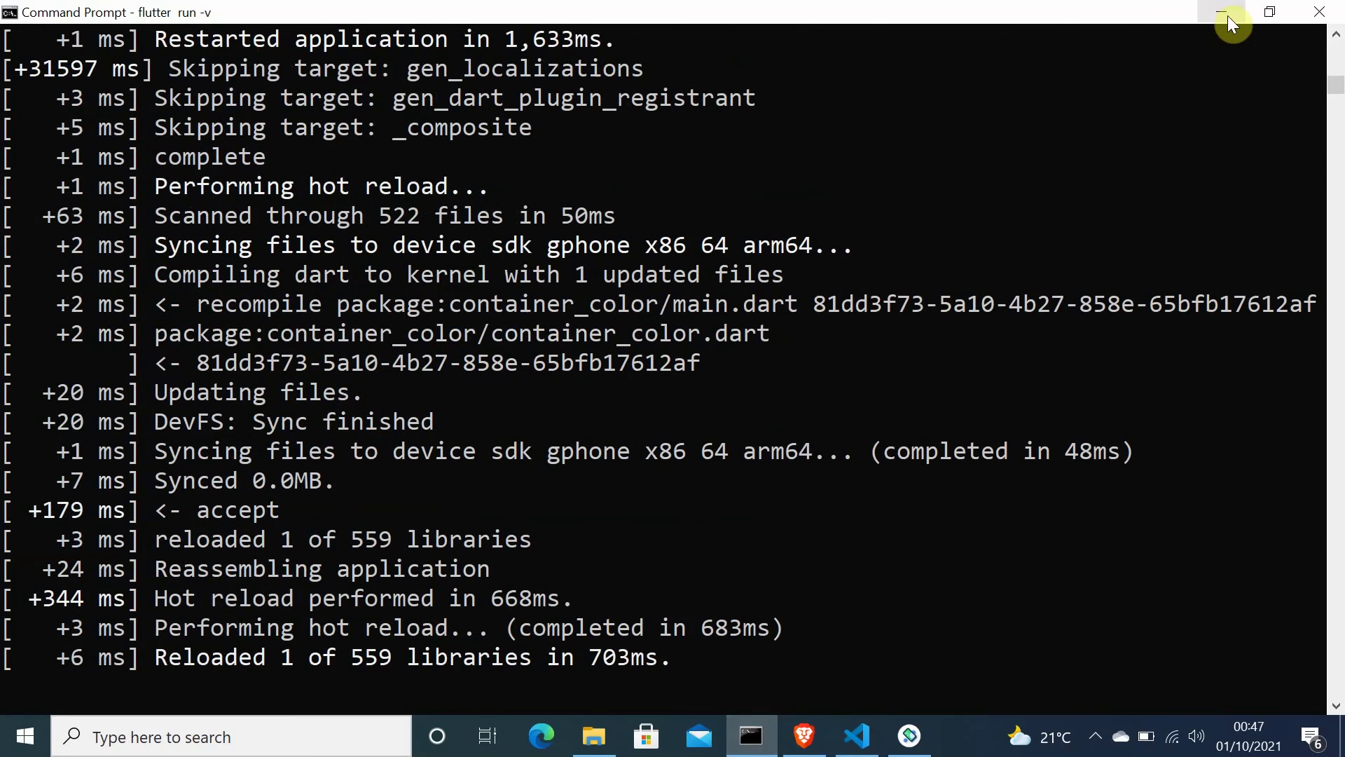
click(1228, 16)
click(909, 736)
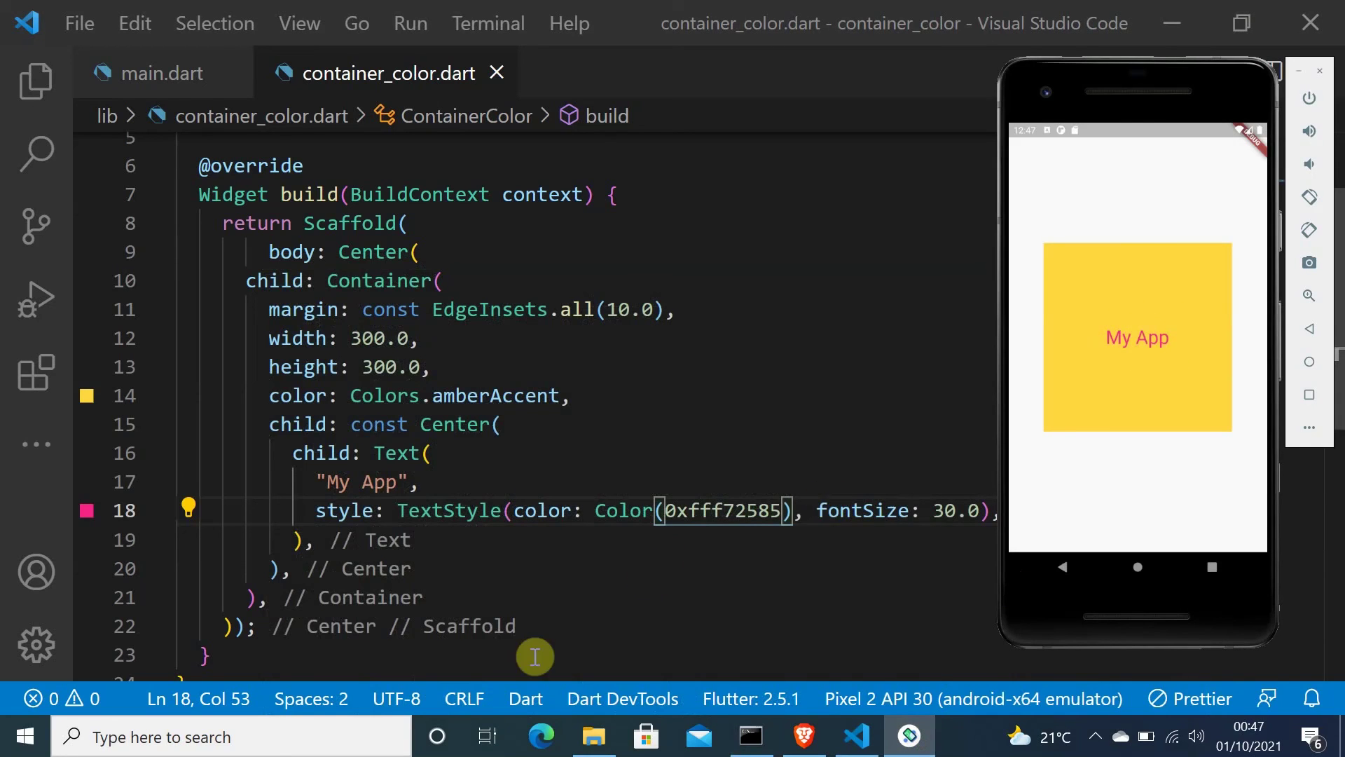
click(628, 582)
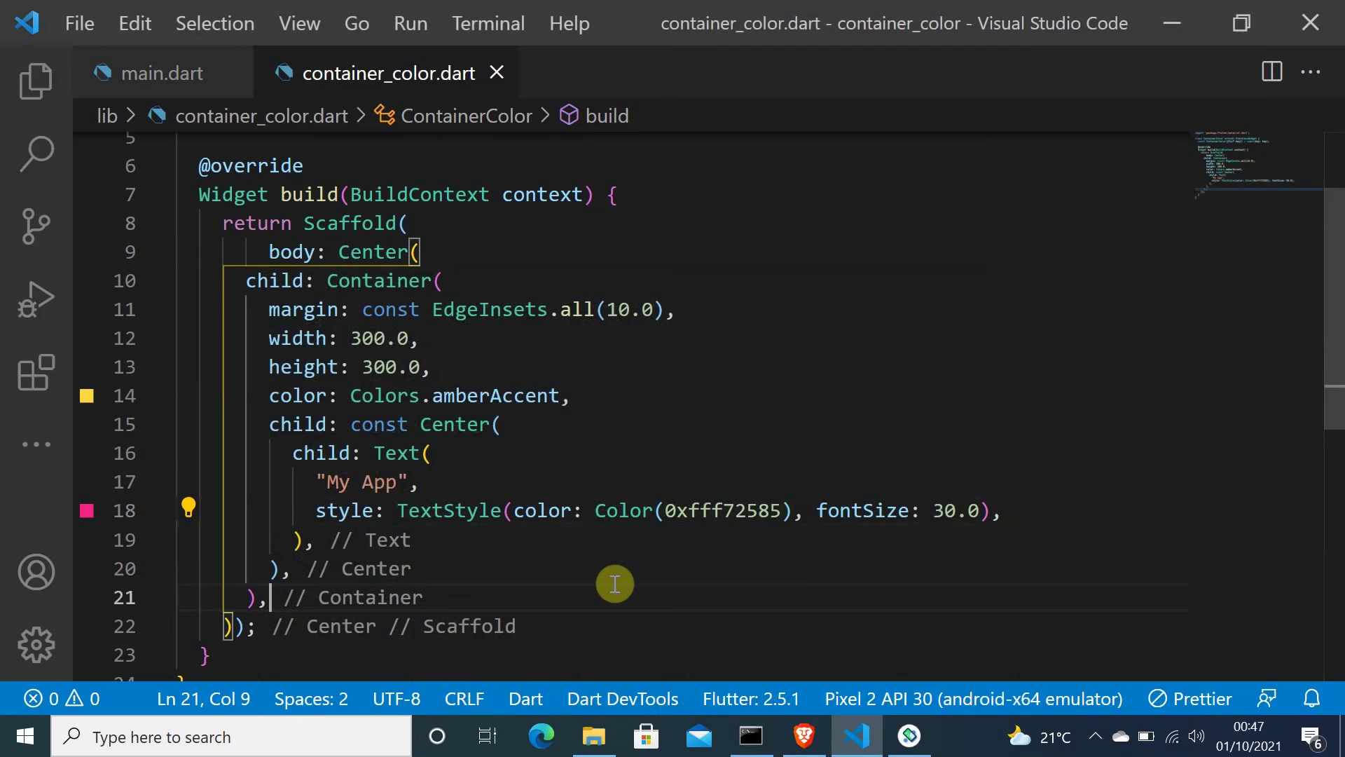
click(908, 736)
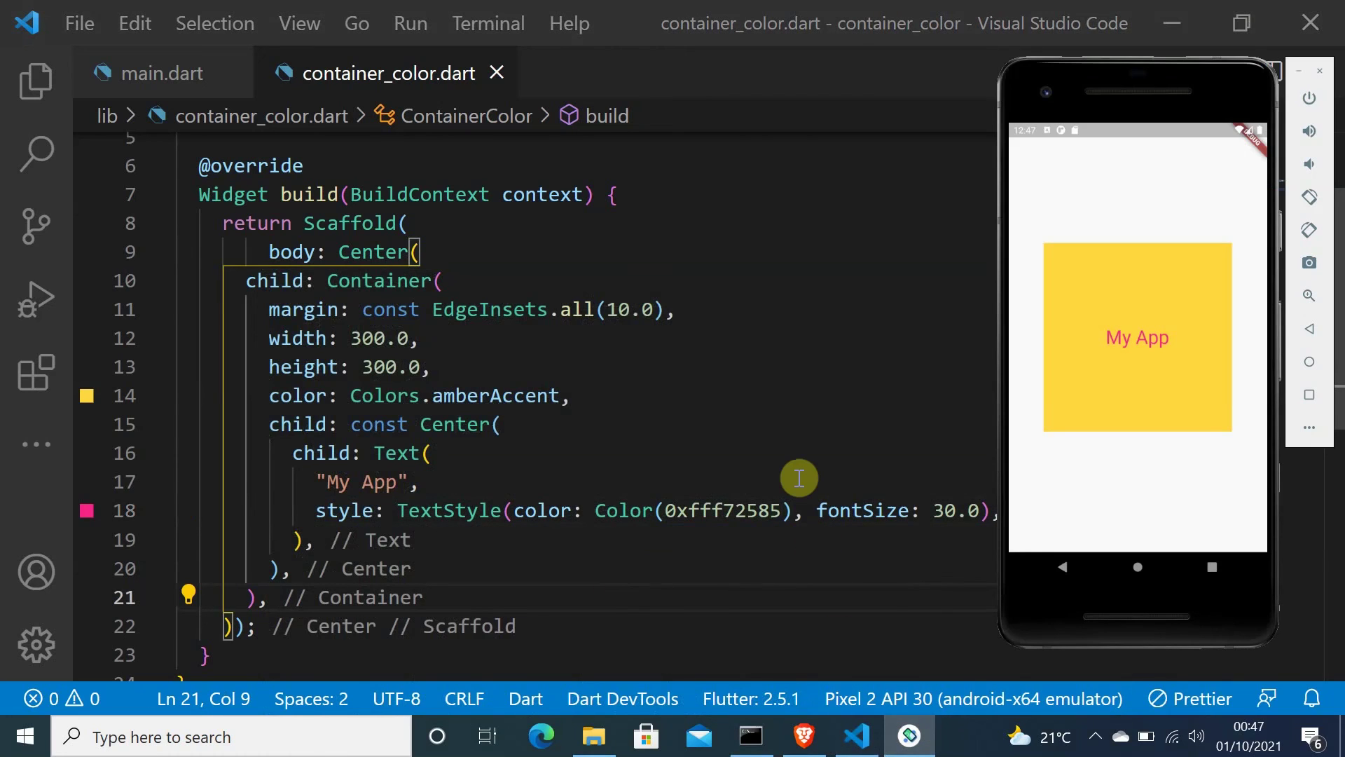